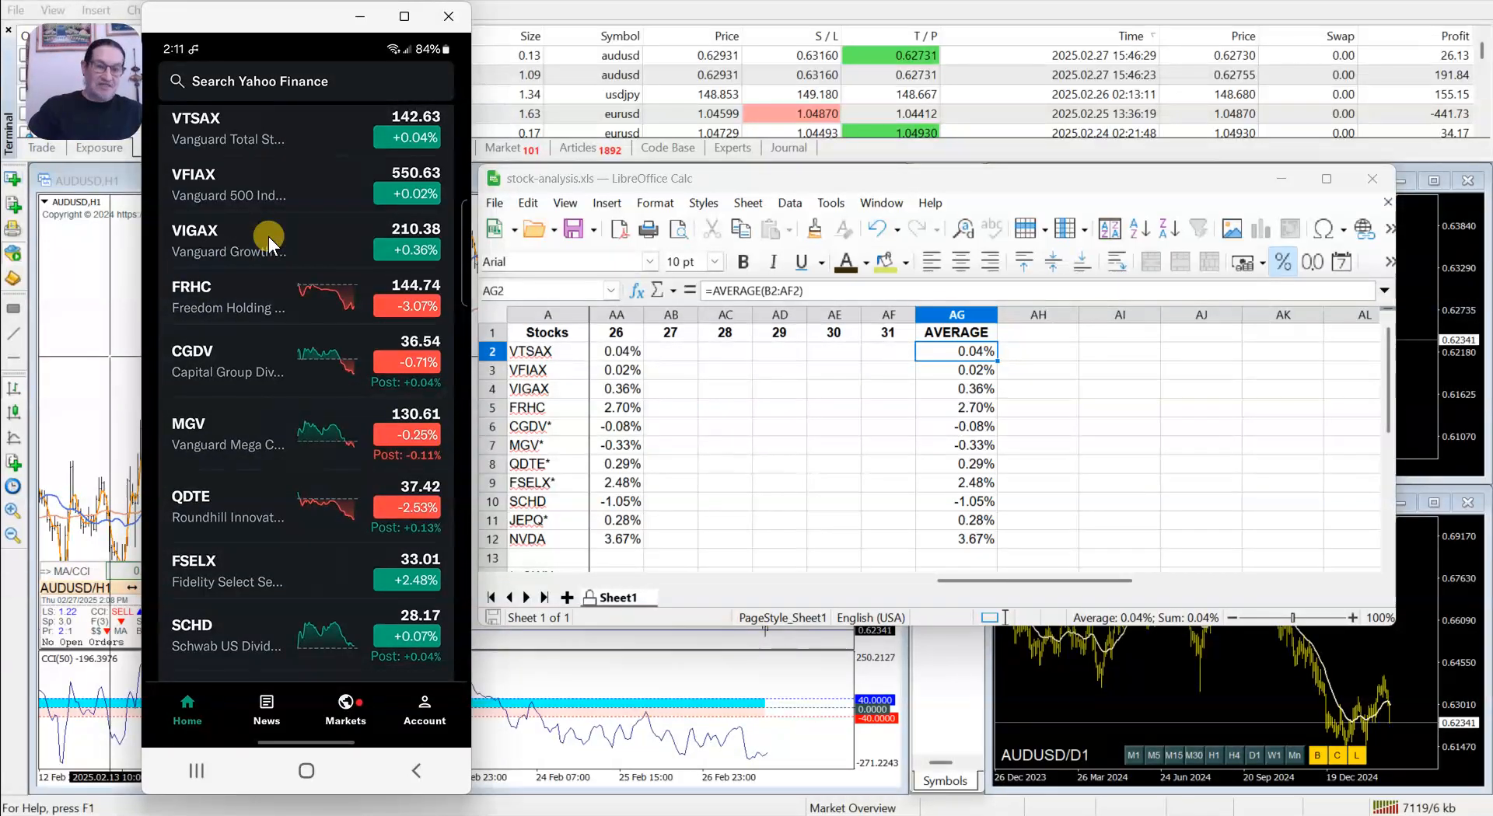
Step: Review the prices and daily percentage changes of the symbols in the Yahoo Finance portfolio
scroll(268, 237, "up", 3)
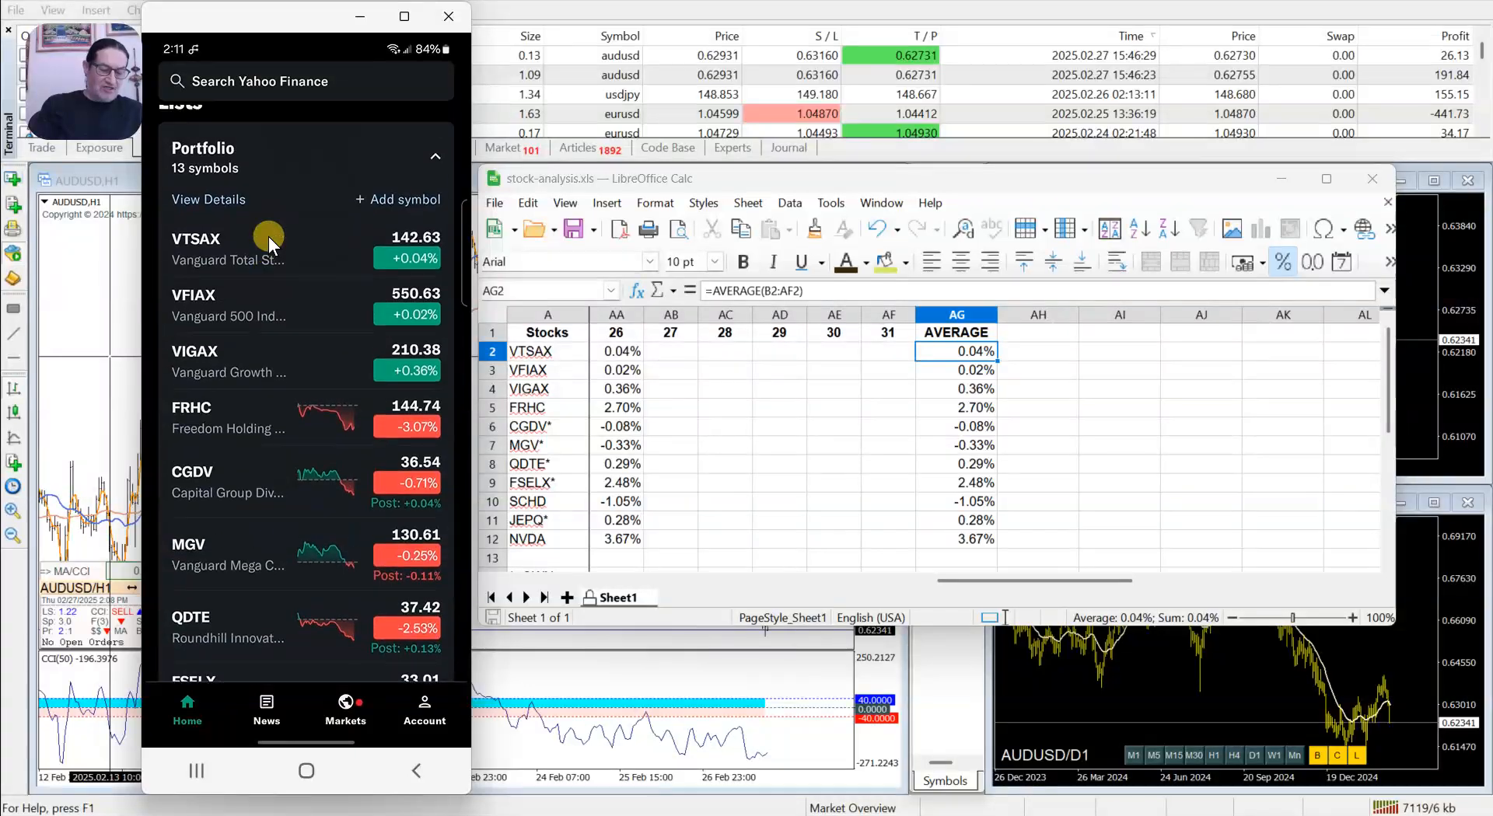
scroll(268, 237, "up", 2)
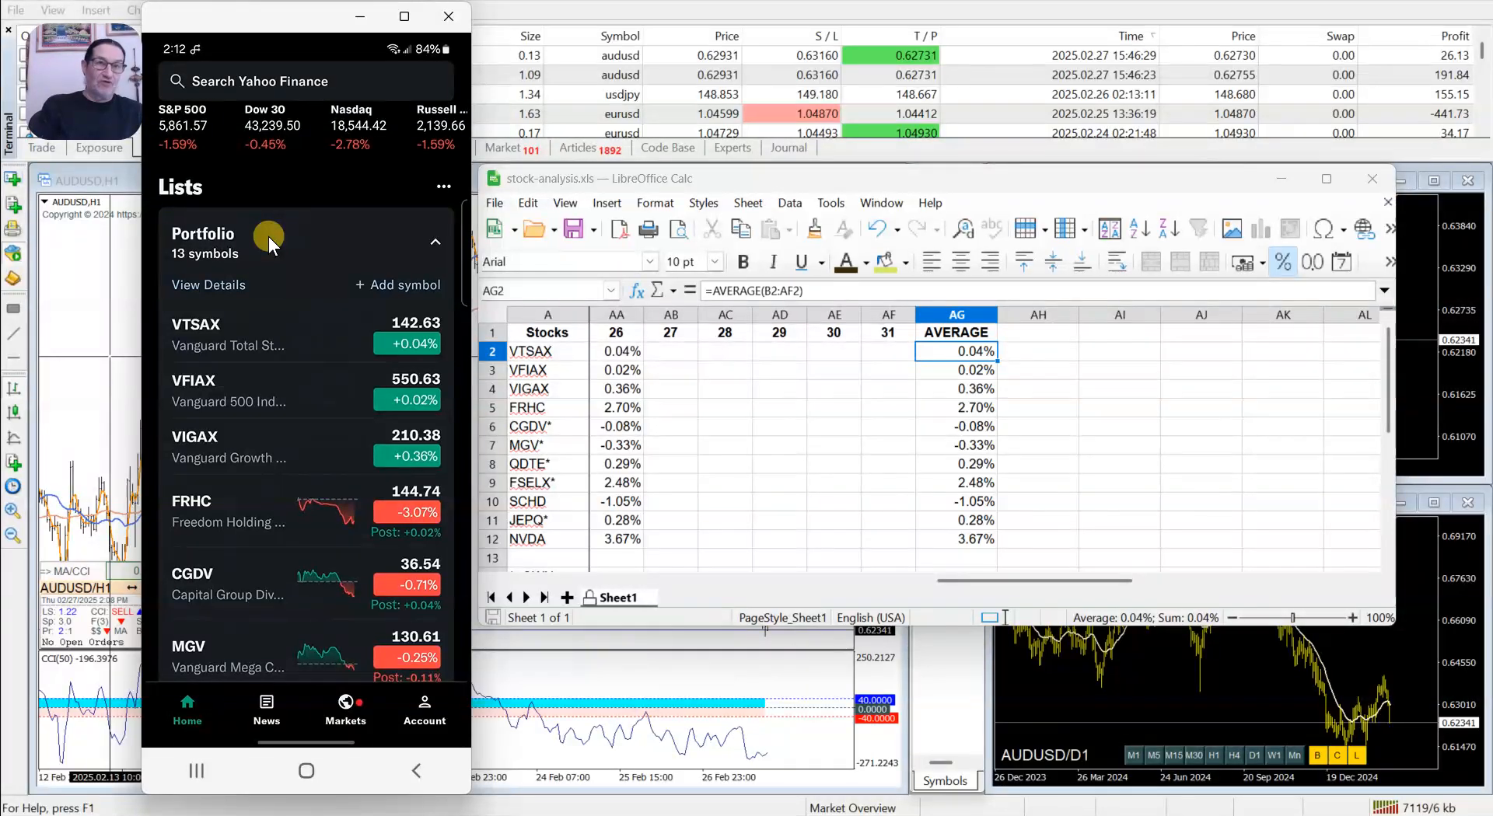
scroll(268, 237, "down", 5)
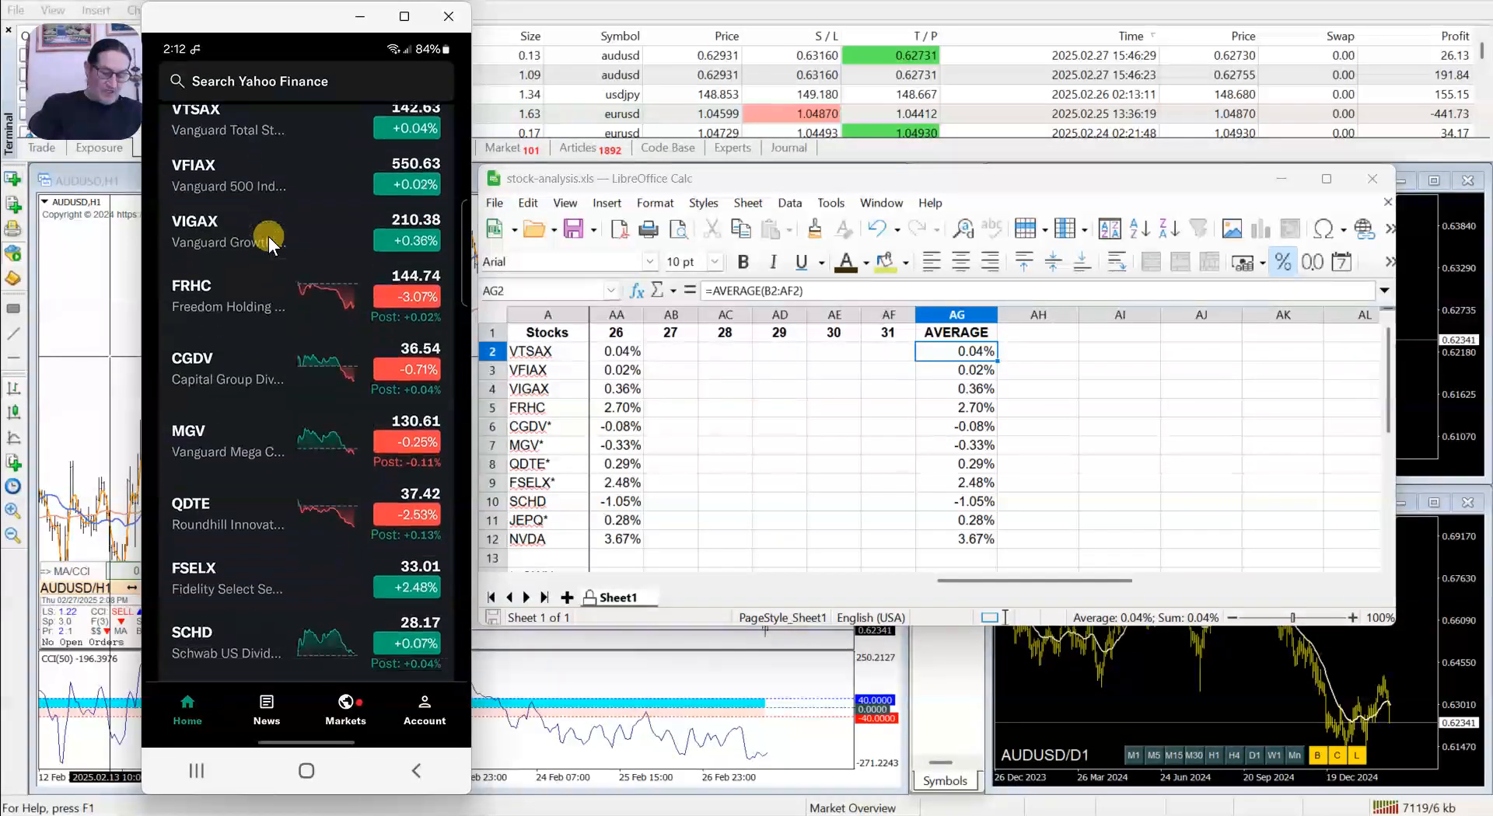
scroll(268, 236, "down", 7)
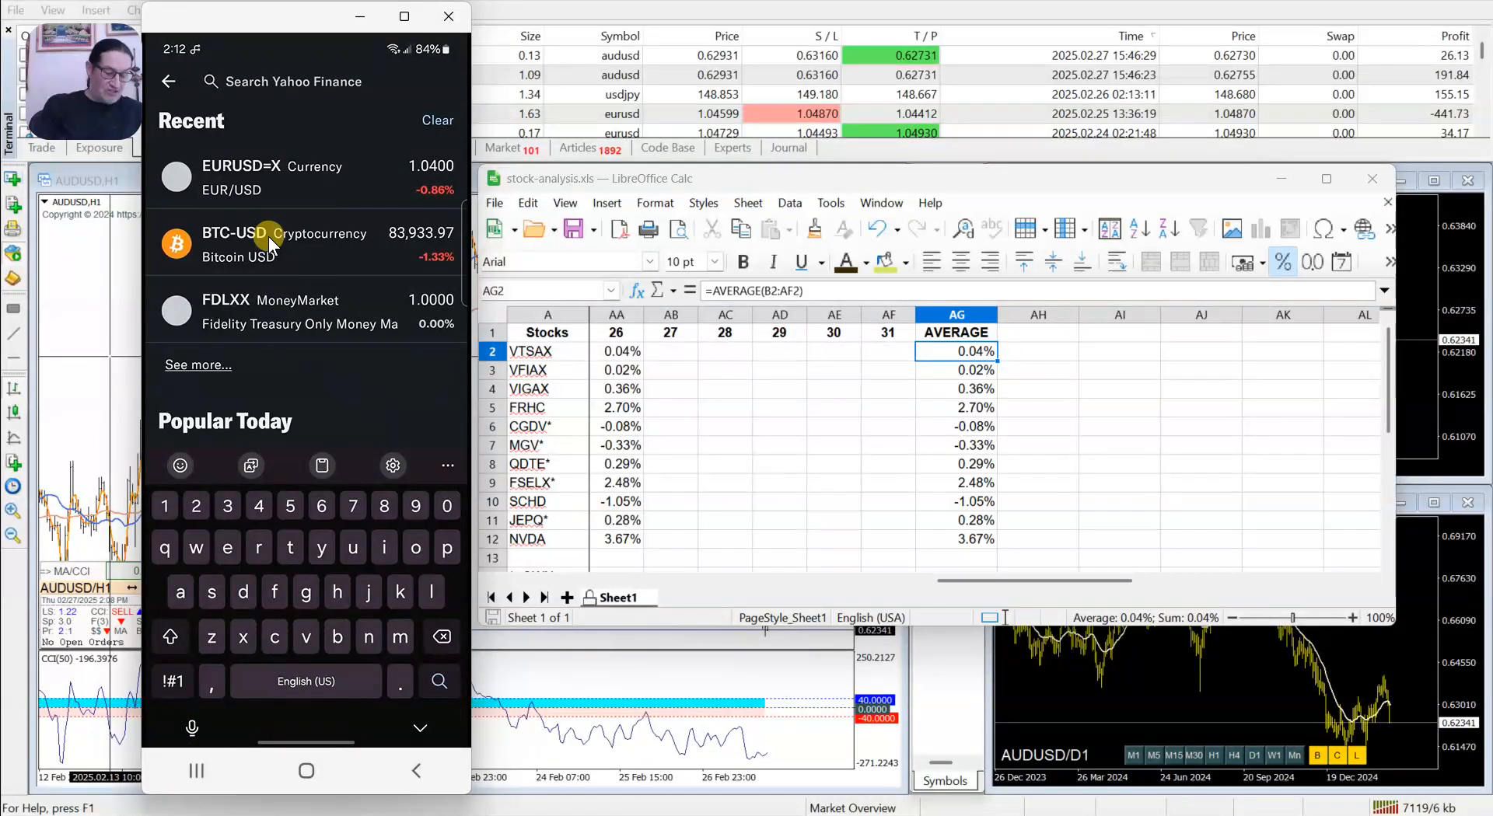
Step: Look through the Popular Today symbols on the Yahoo Finance search page for one to add to the portfolio
scroll(270, 243, "down", 3)
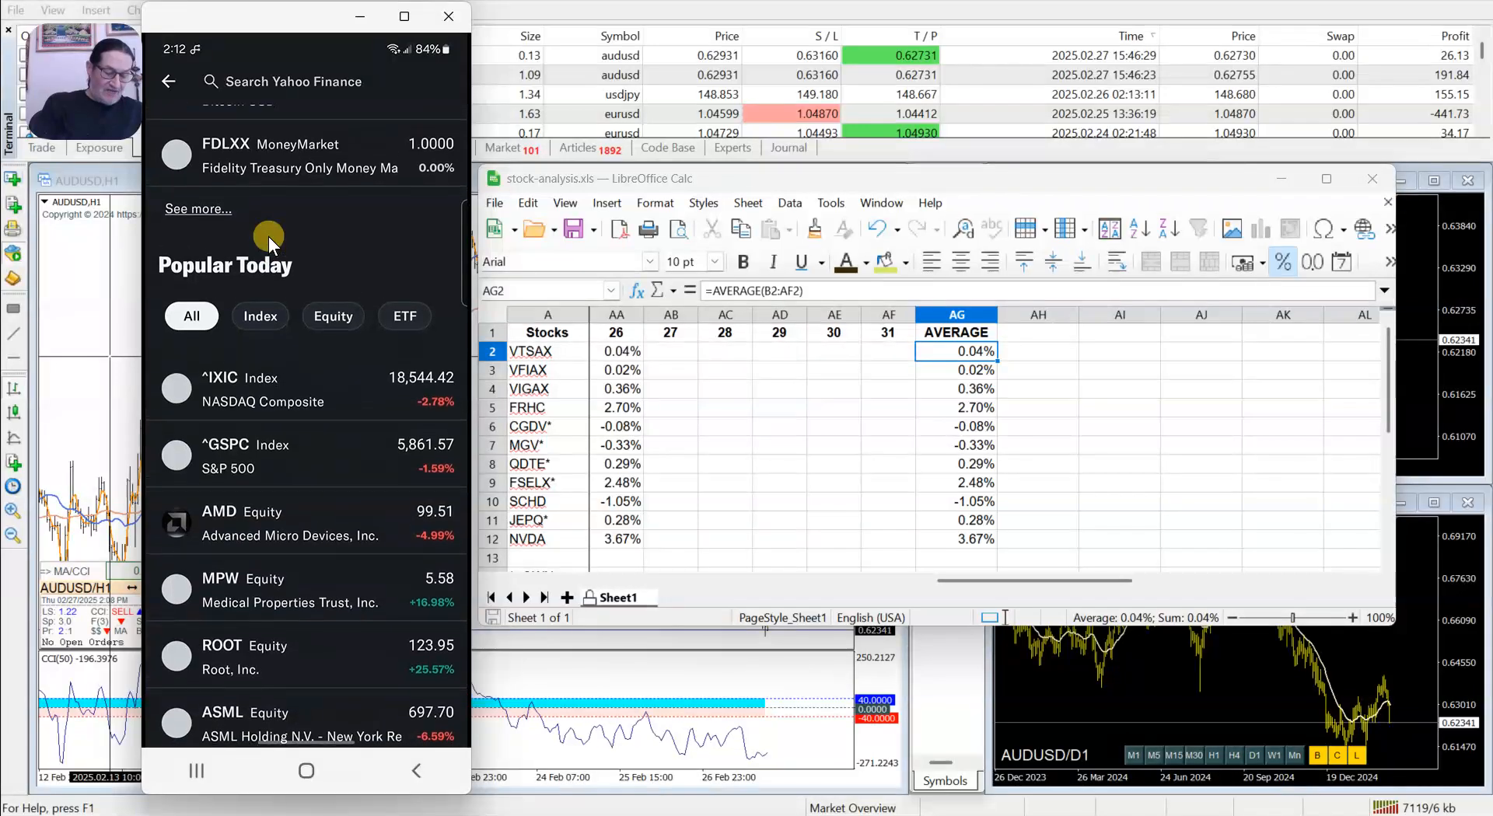
scroll(268, 237, "down", 2)
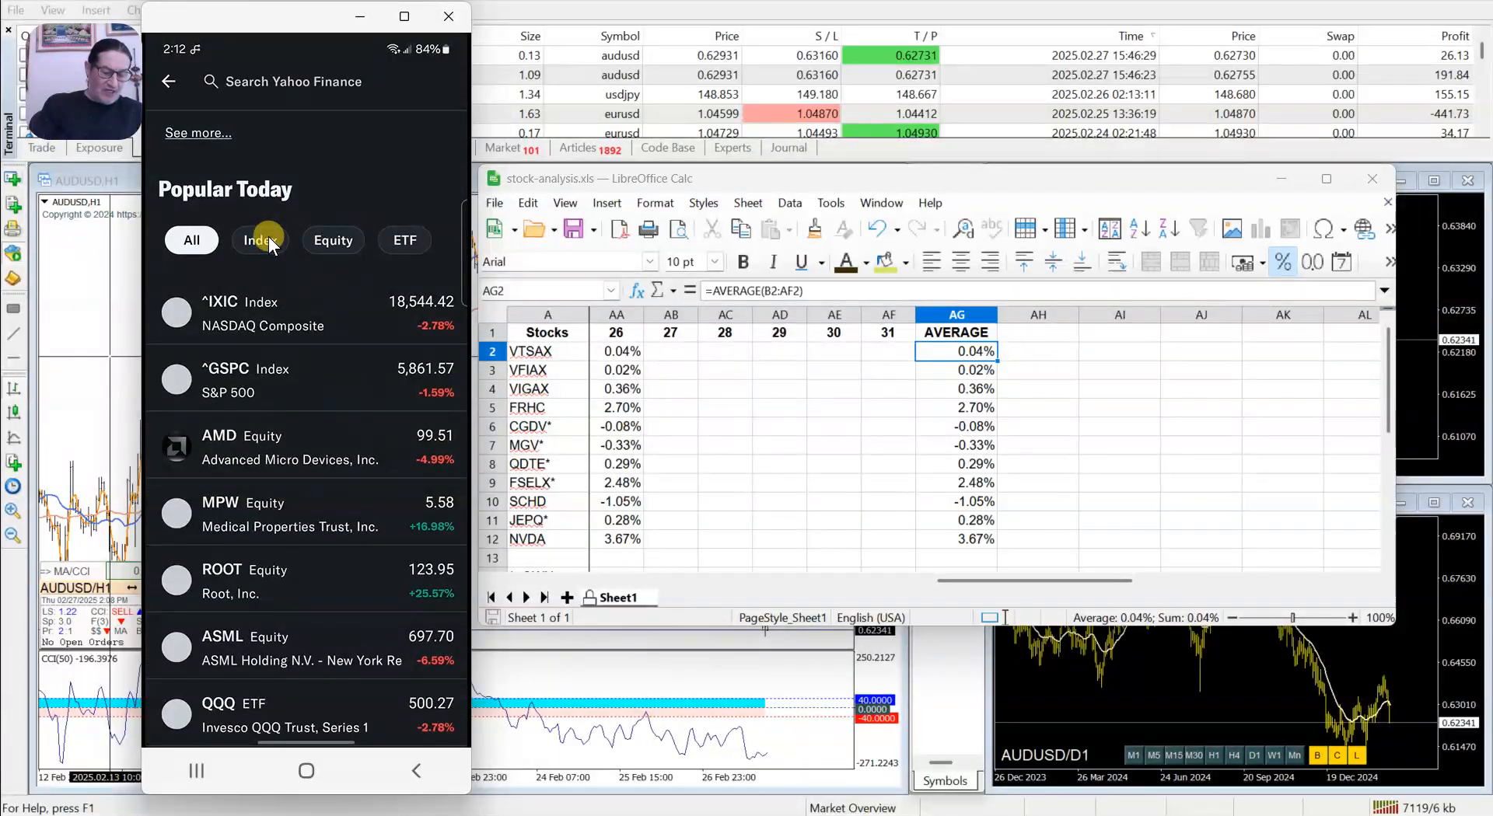
scroll(268, 237, "down", 4)
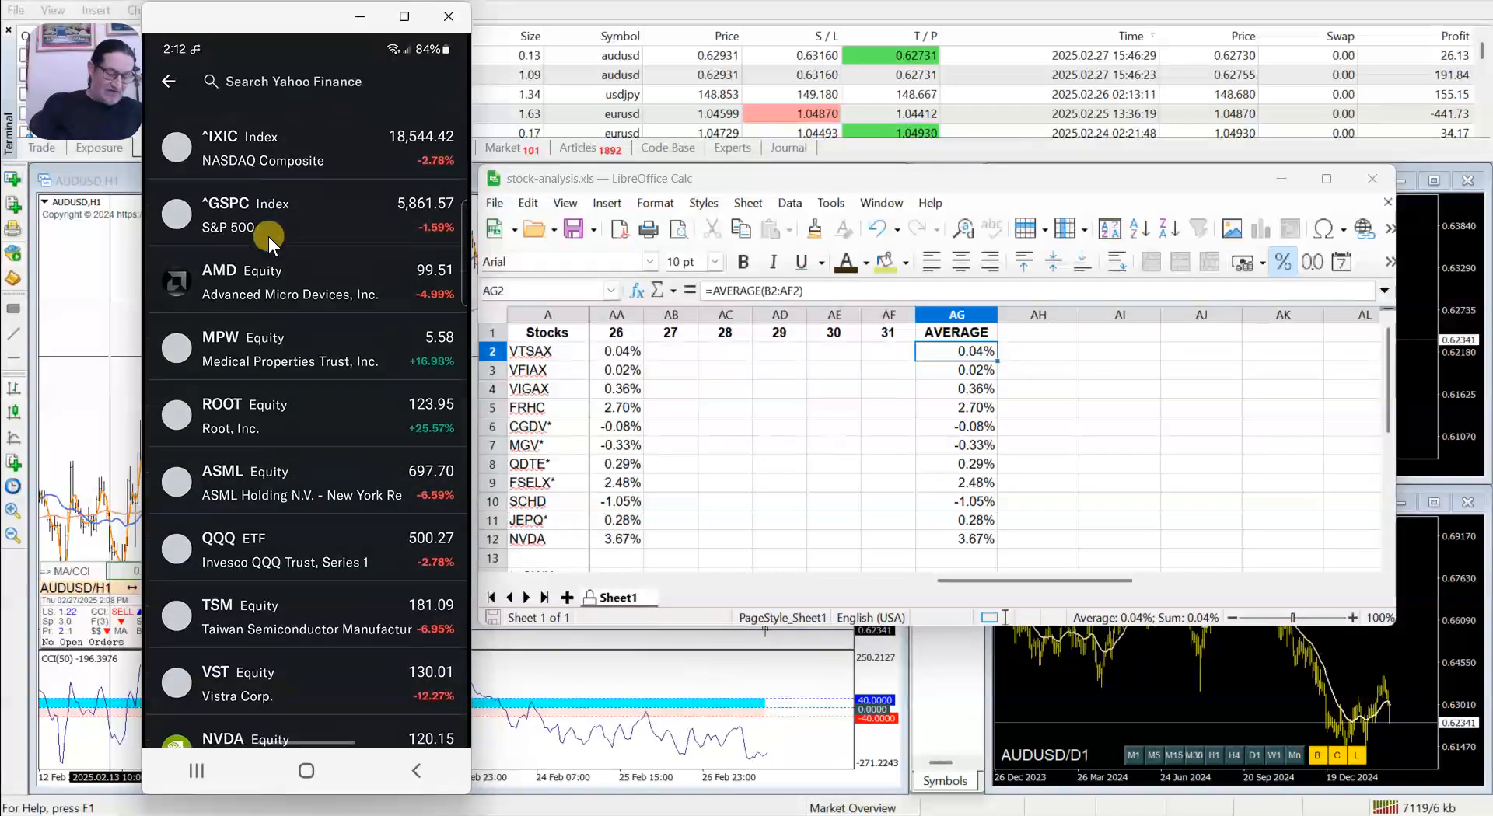
scroll(268, 236, "down", 12)
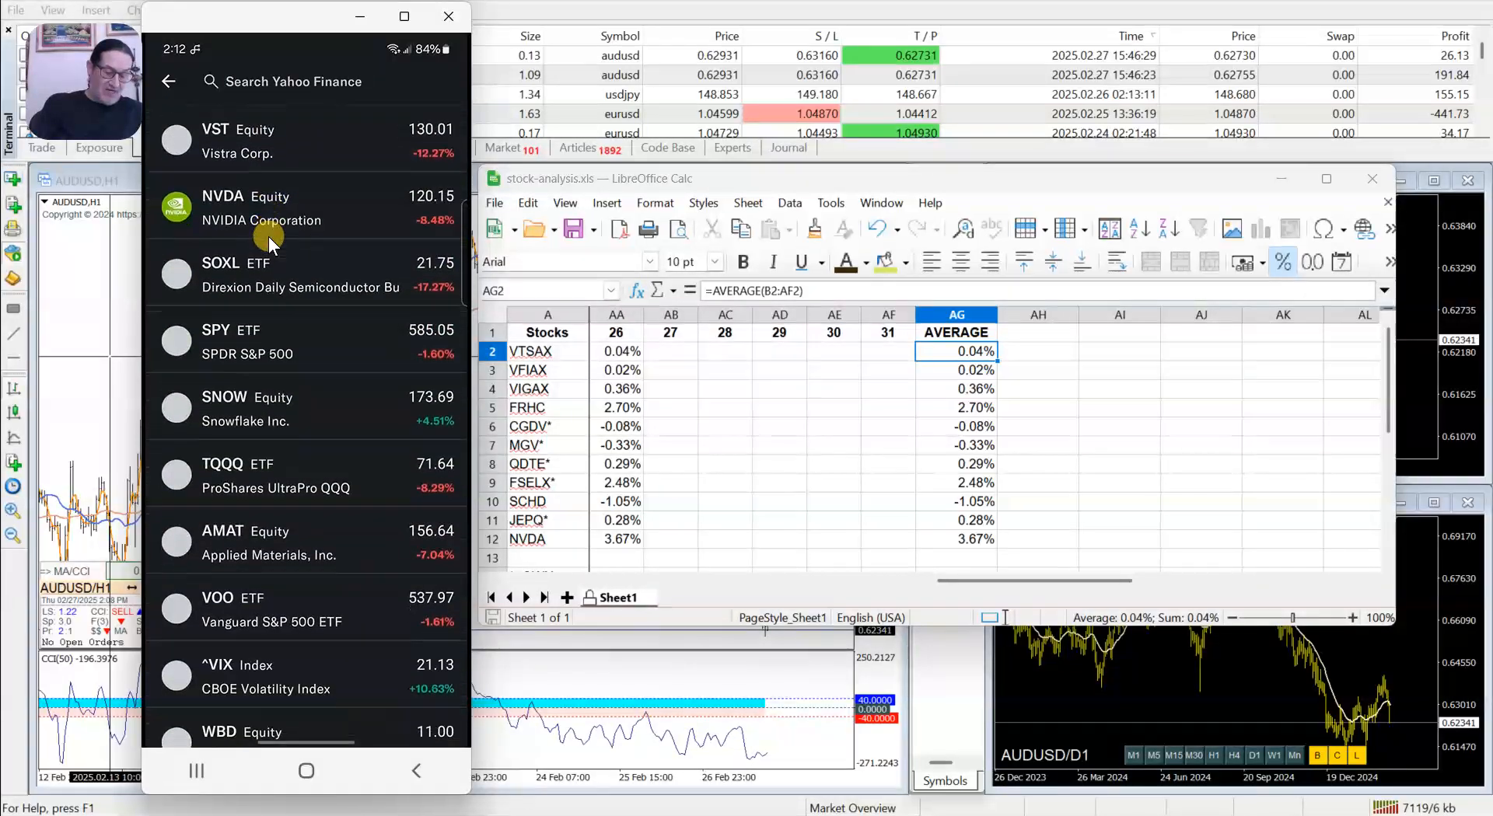
scroll(268, 236, "down", 4)
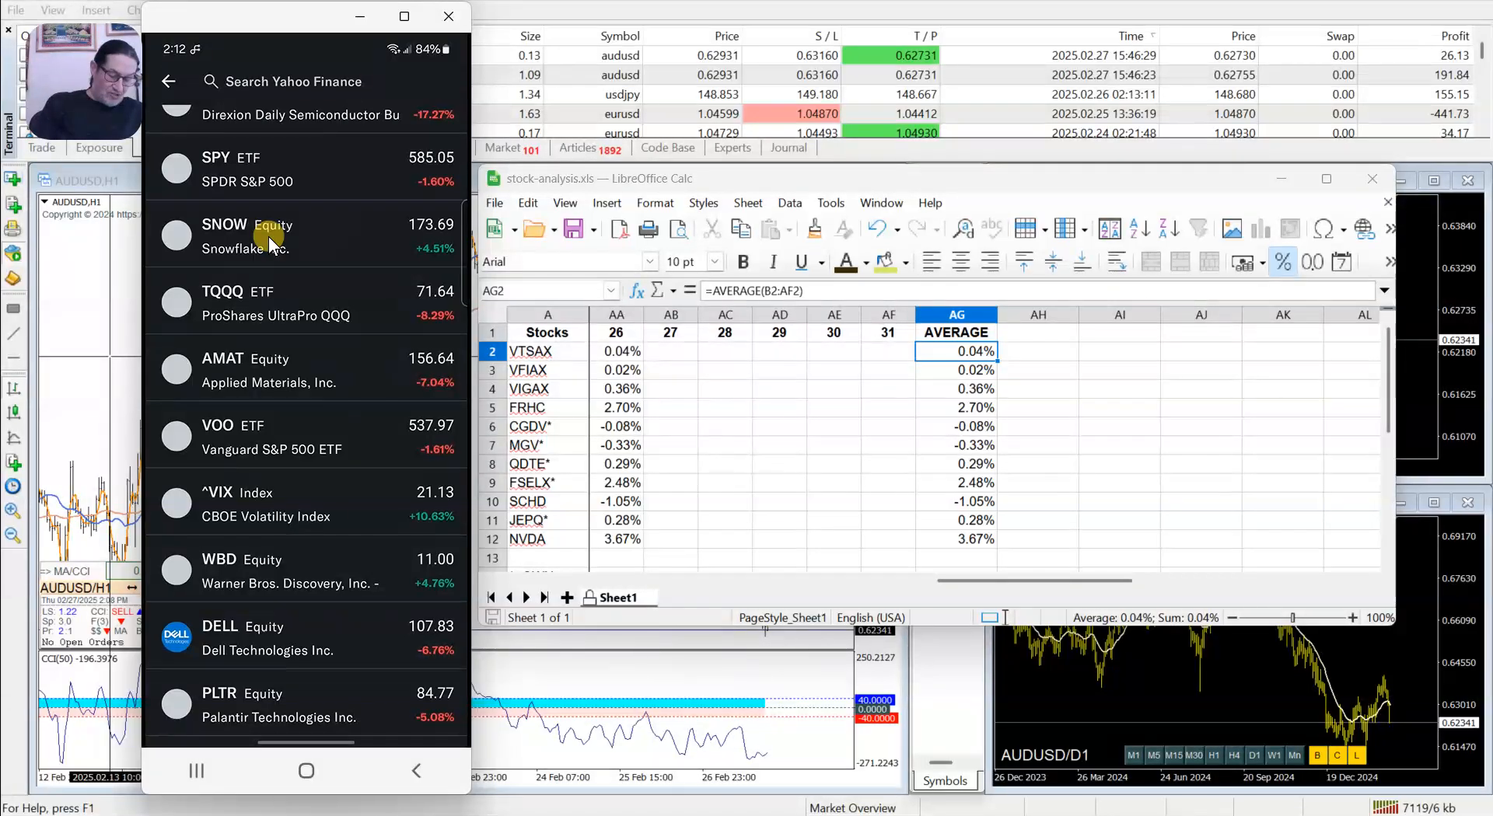
scroll(270, 242, "up", 3)
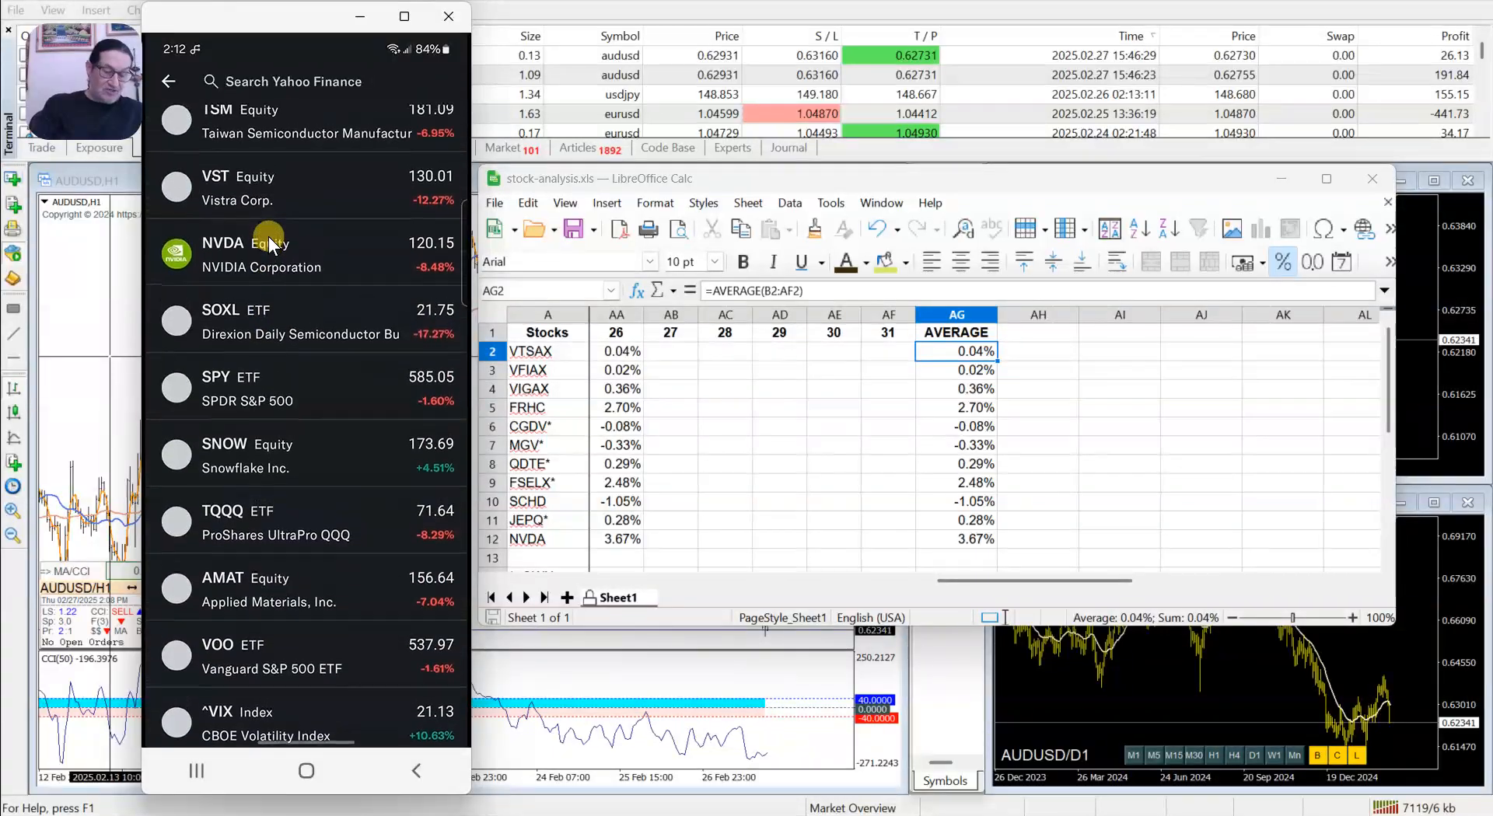
scroll(268, 237, "up", 5)
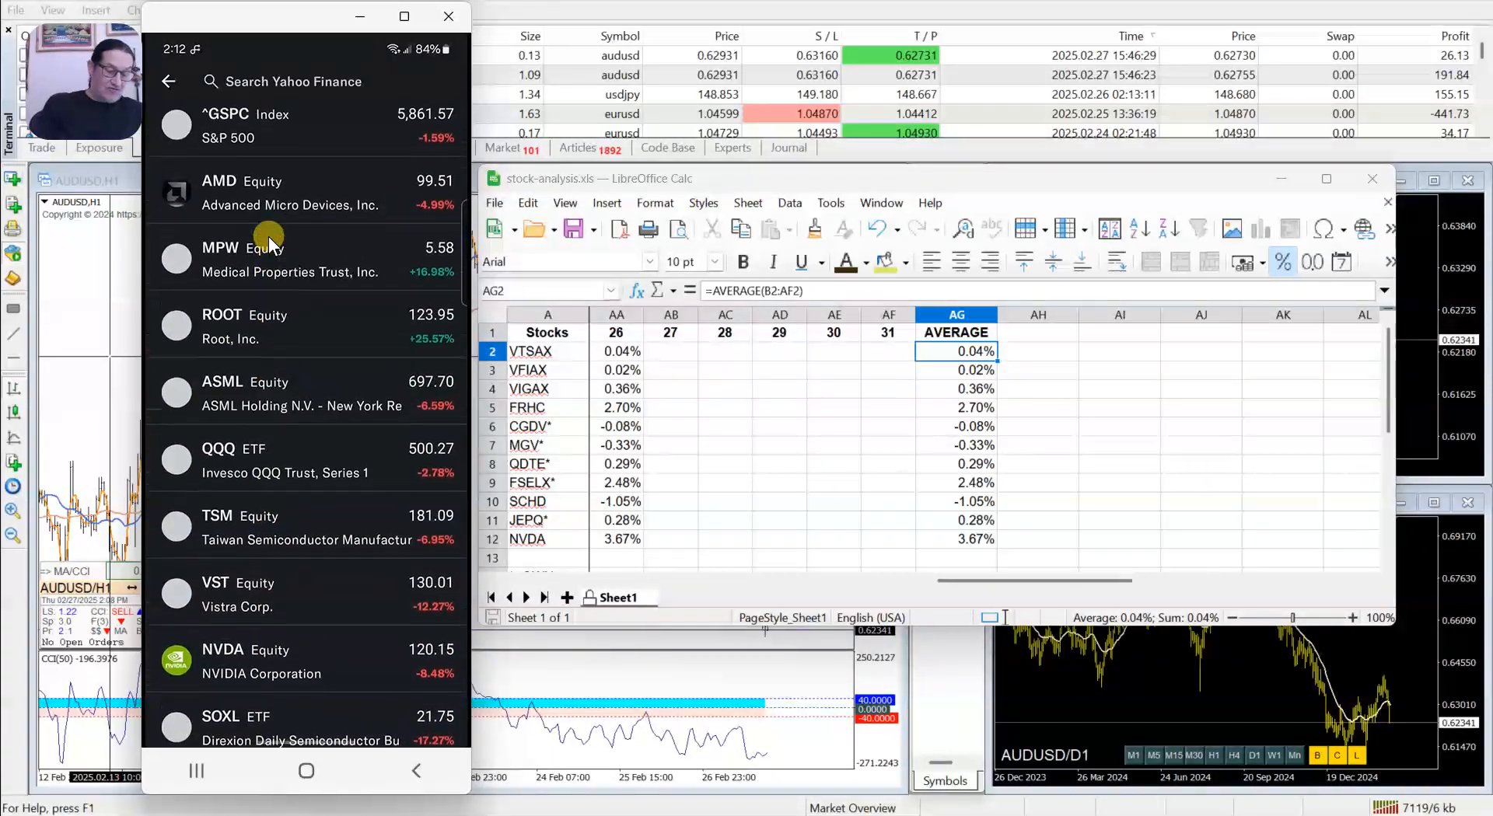
scroll(269, 237, "down", 4)
scroll(269, 238, "down", 4)
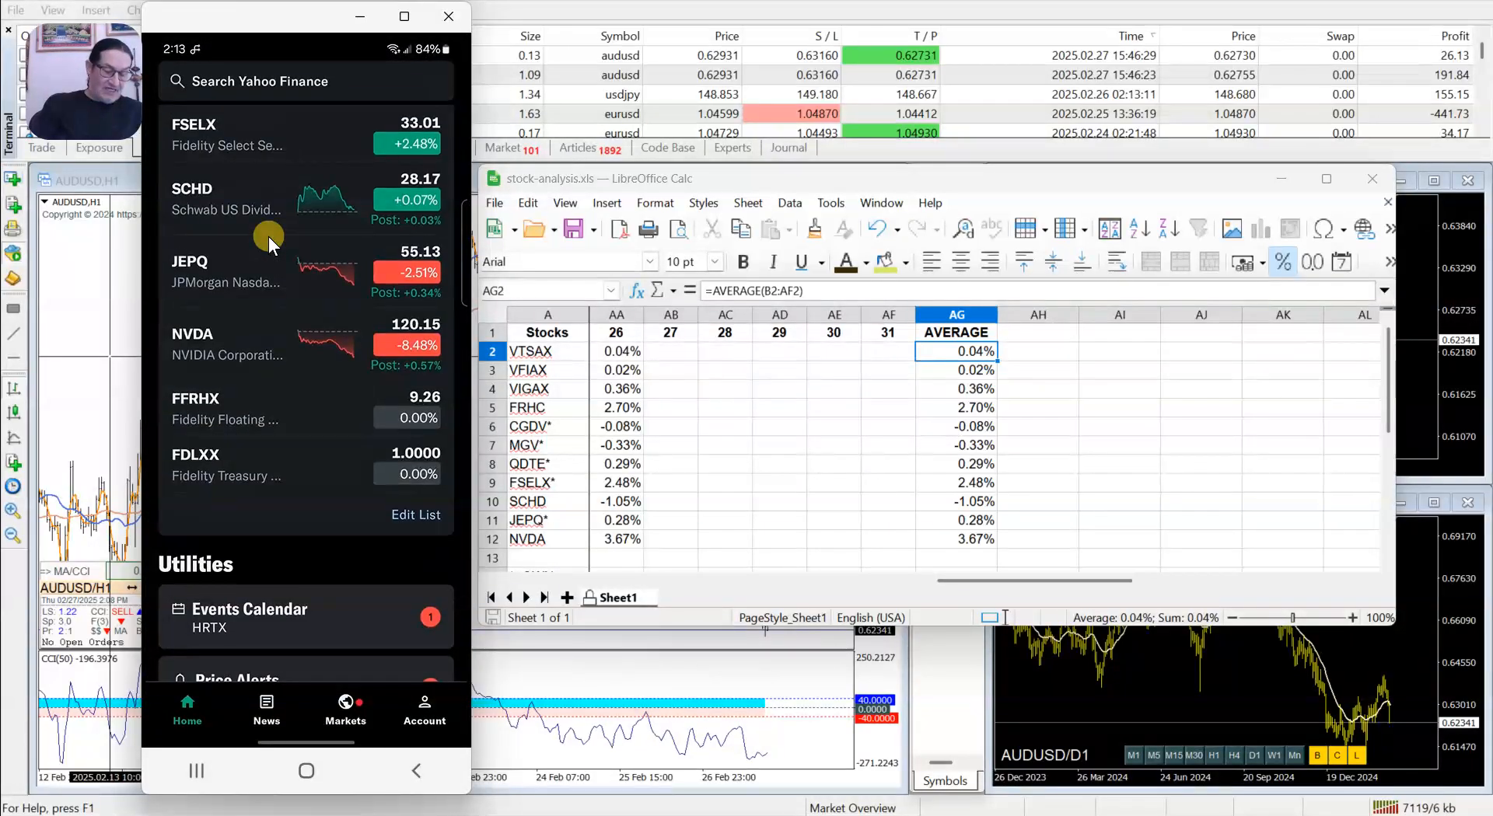
Step: Check the order and contents of the portfolio list from ^VIX through VTSAX
scroll(268, 236, "up", 6)
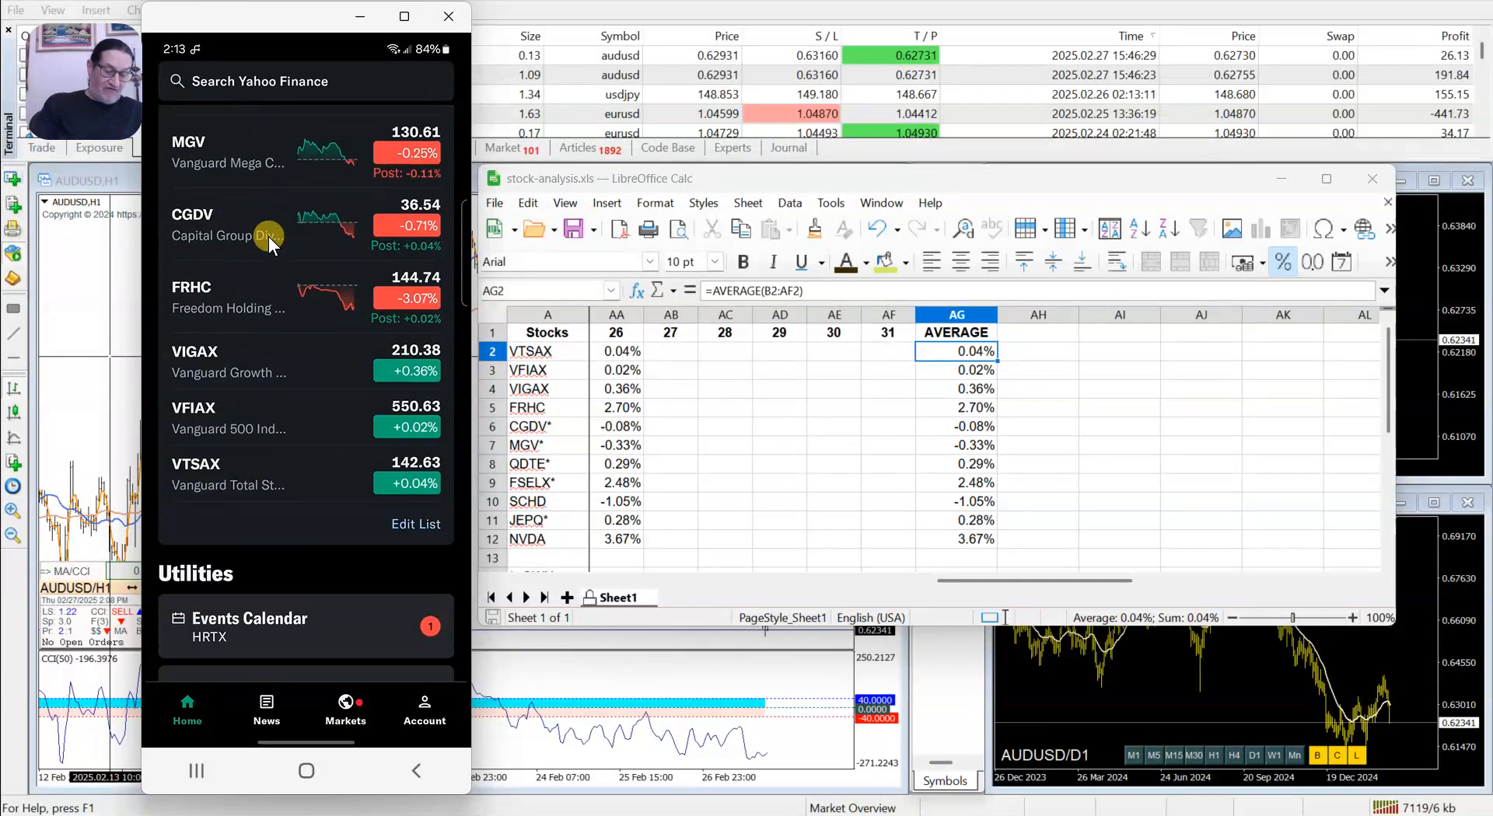
scroll(268, 237, "up", 2)
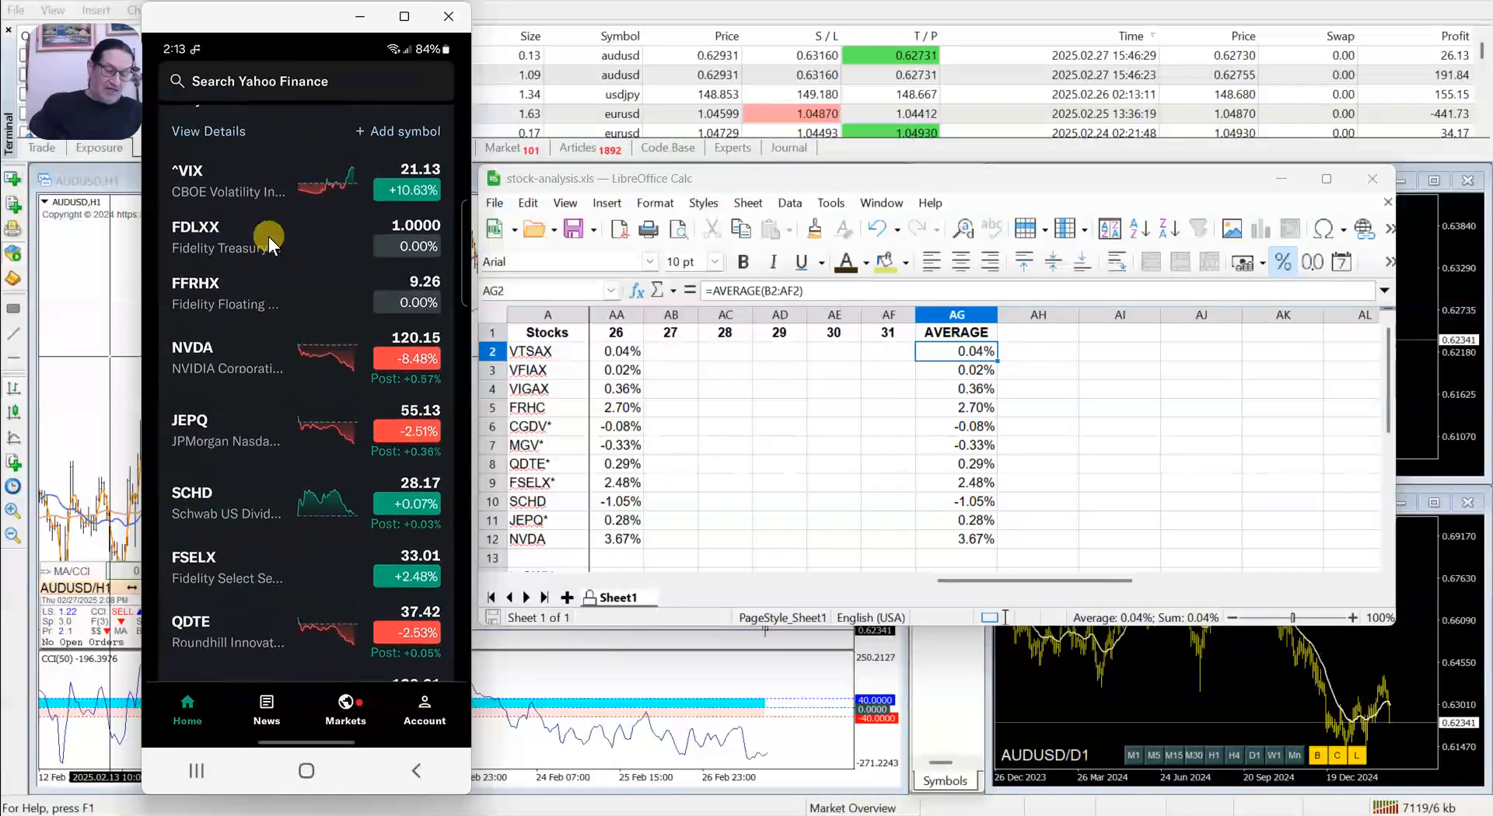
scroll(268, 237, "down", 8)
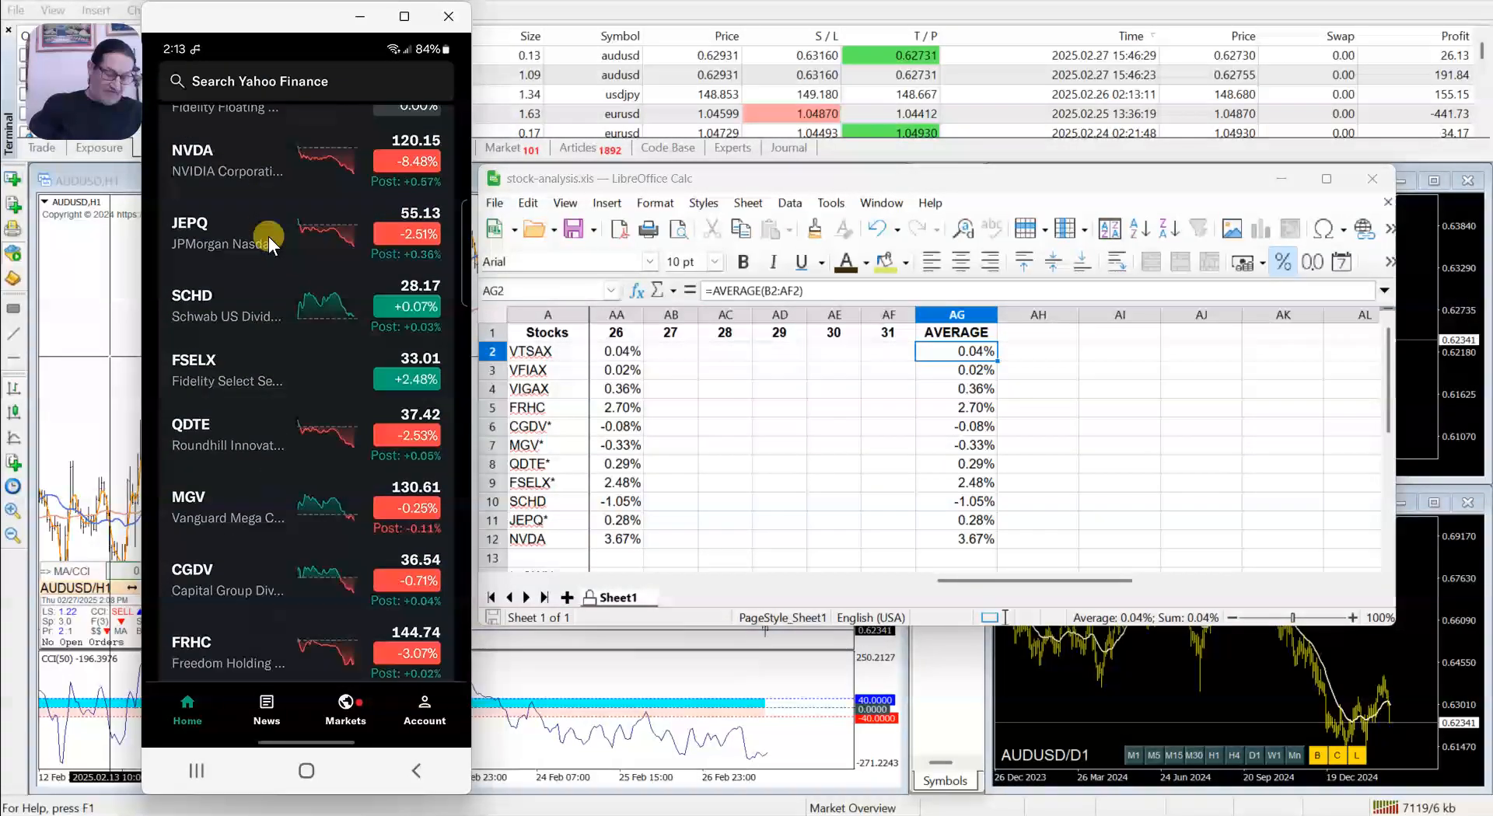
scroll(268, 238, "down", 2)
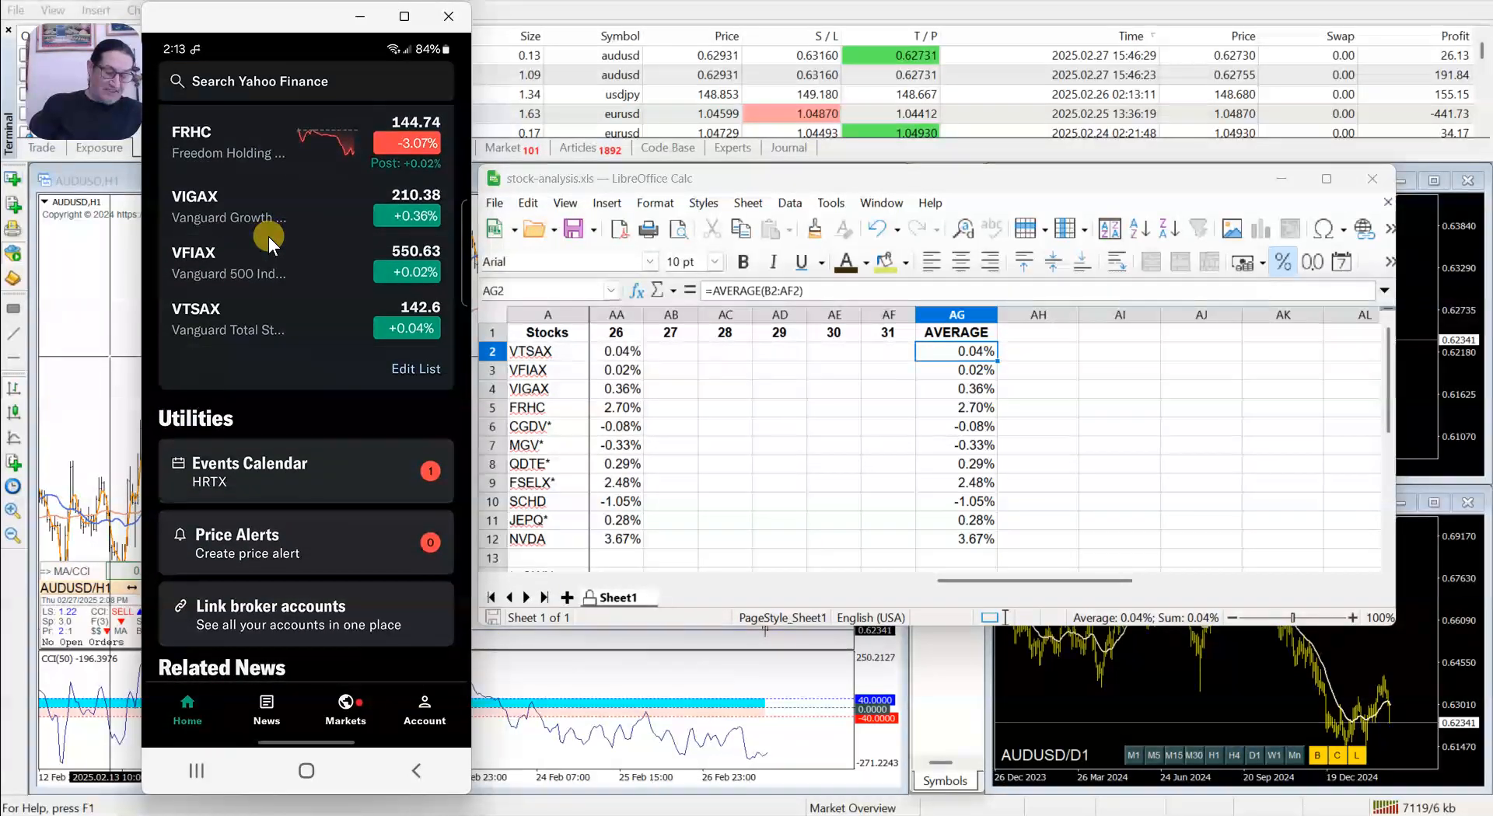
scroll(269, 237, "down", 3)
scroll(269, 236, "up", 1)
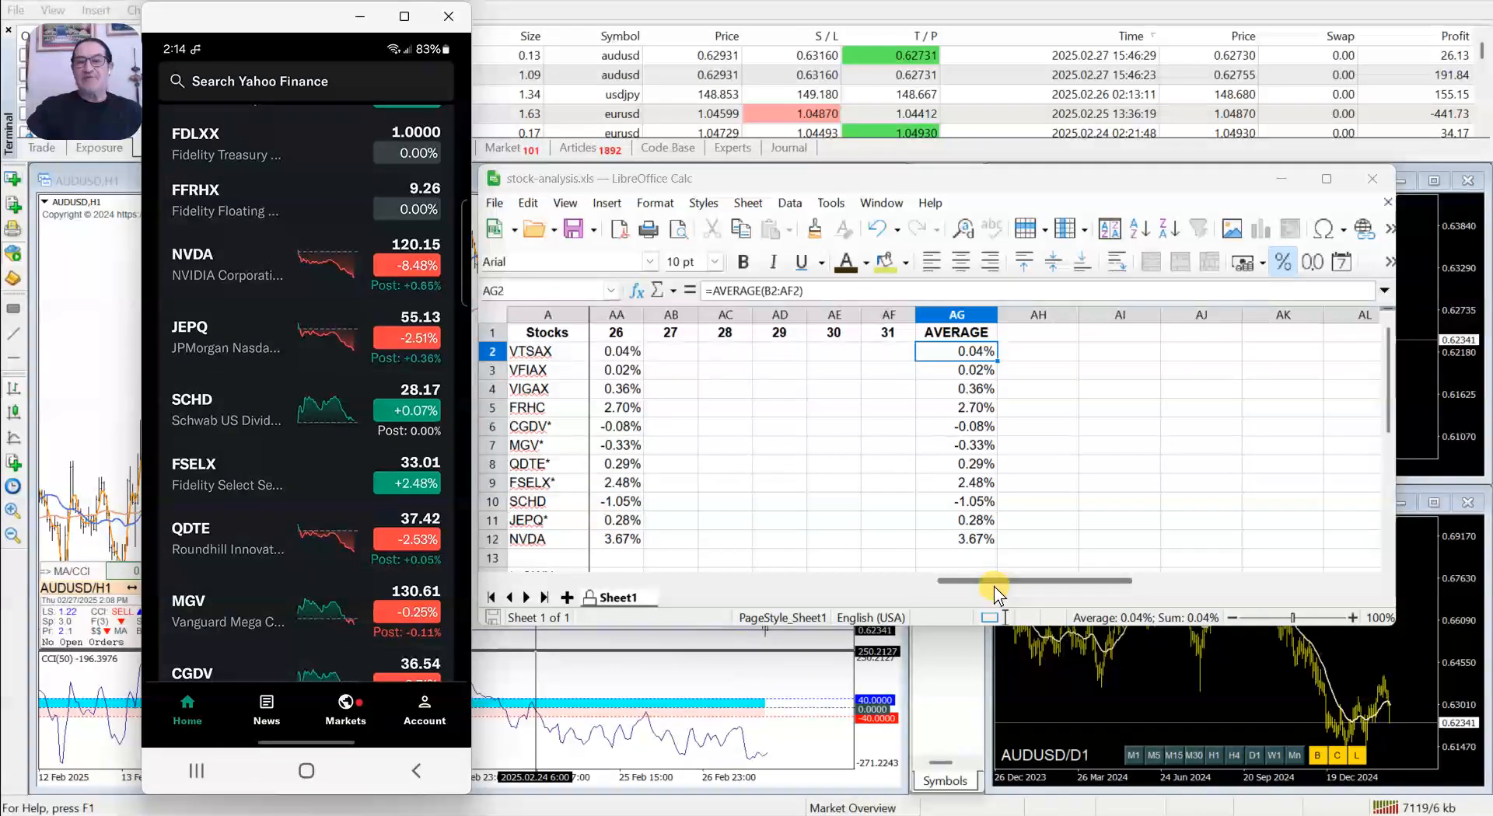
Step: Switch to the stock-analysis spreadsheet and inspect the AVERAGE formulas for VTSAX, VFIAX, VIGAX and FRHC
mouse_move(993, 582)
left_mouse_down()
mouse_move(700, 583)
mouse_move(999, 565)
left_mouse_up()
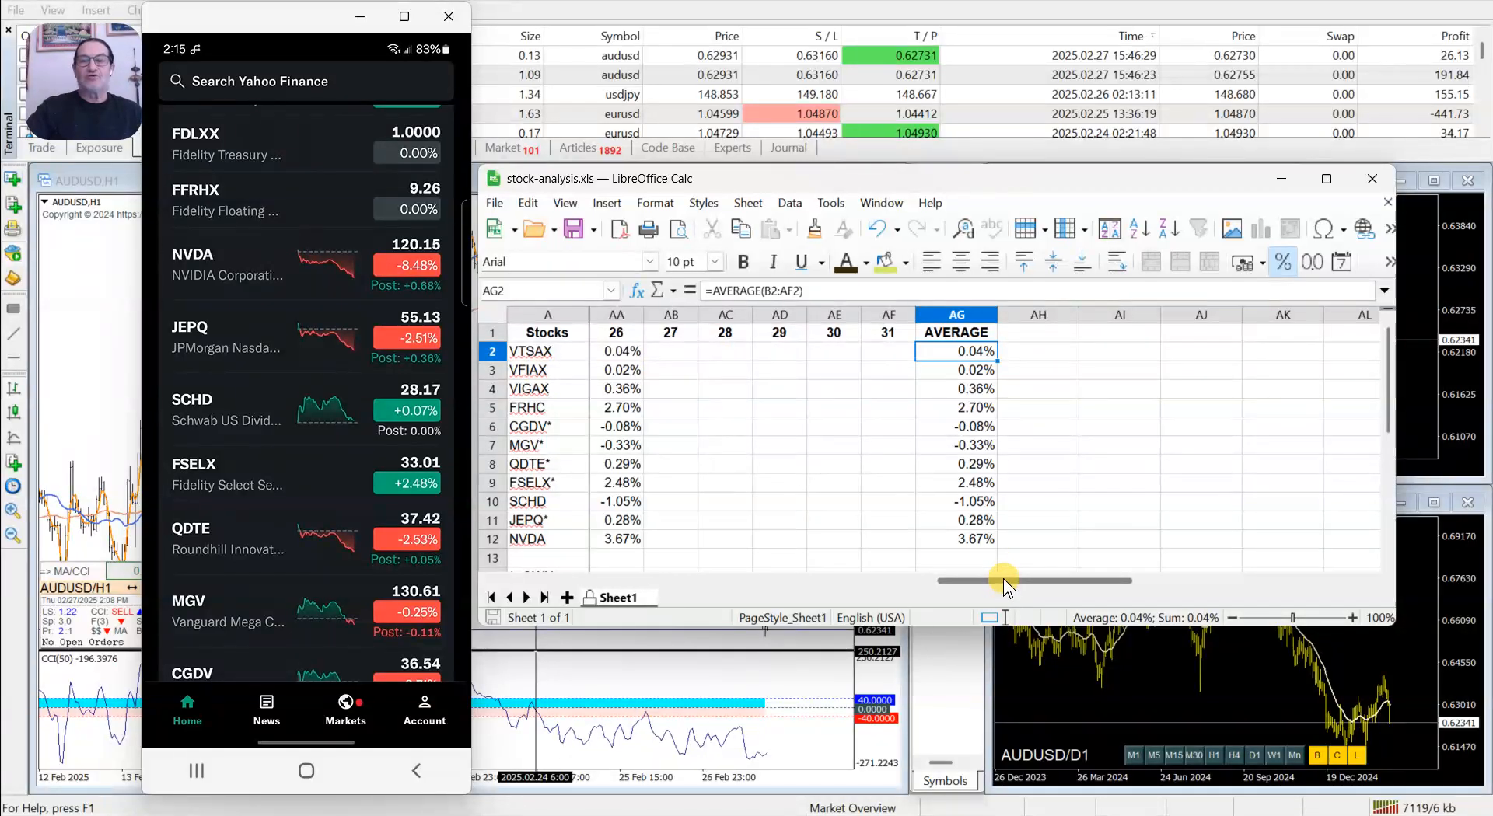
left_click_drag(1003, 579, 1025, 576)
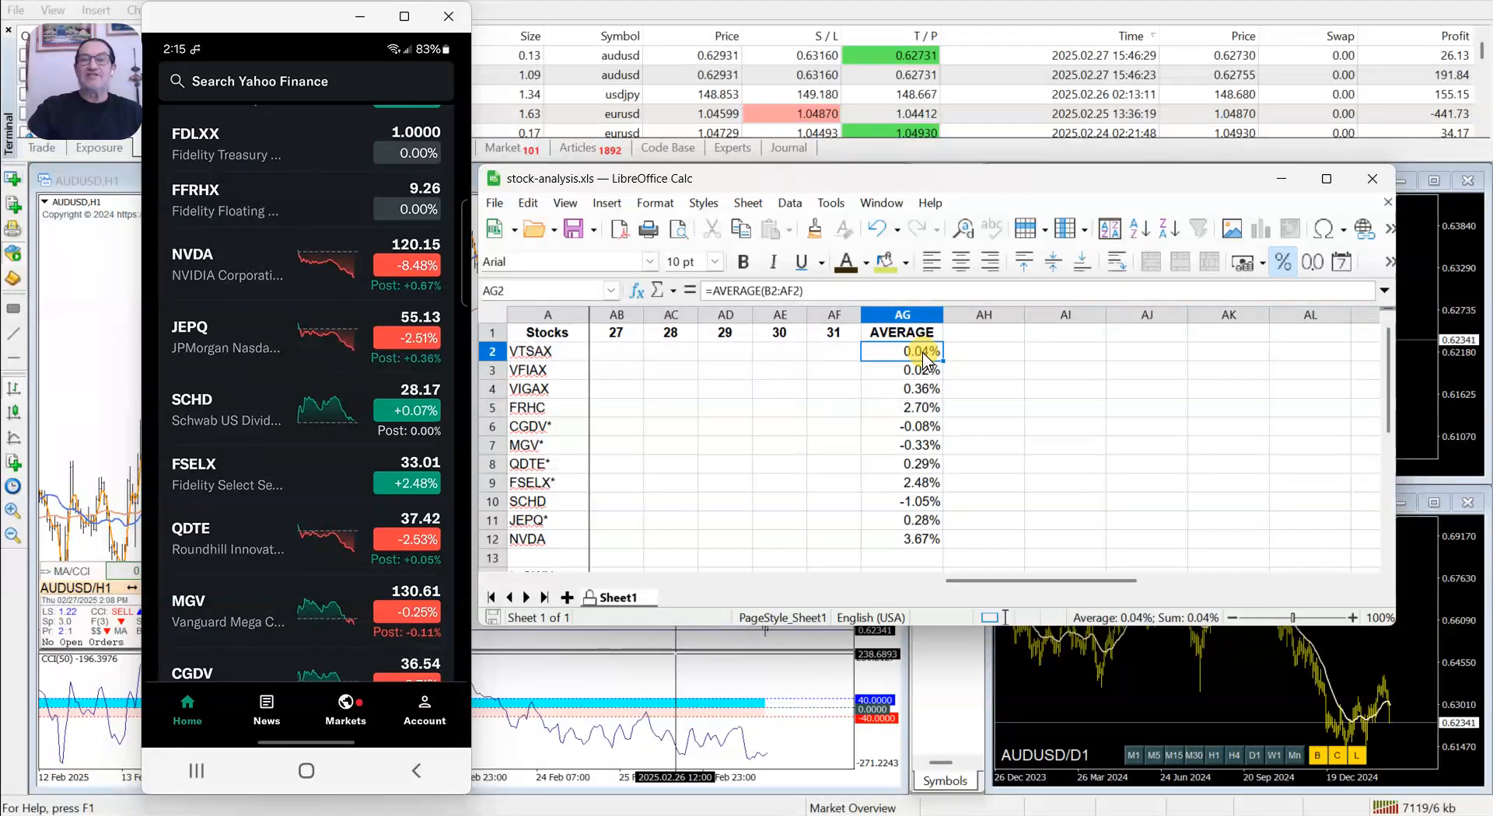
left_click(820, 289)
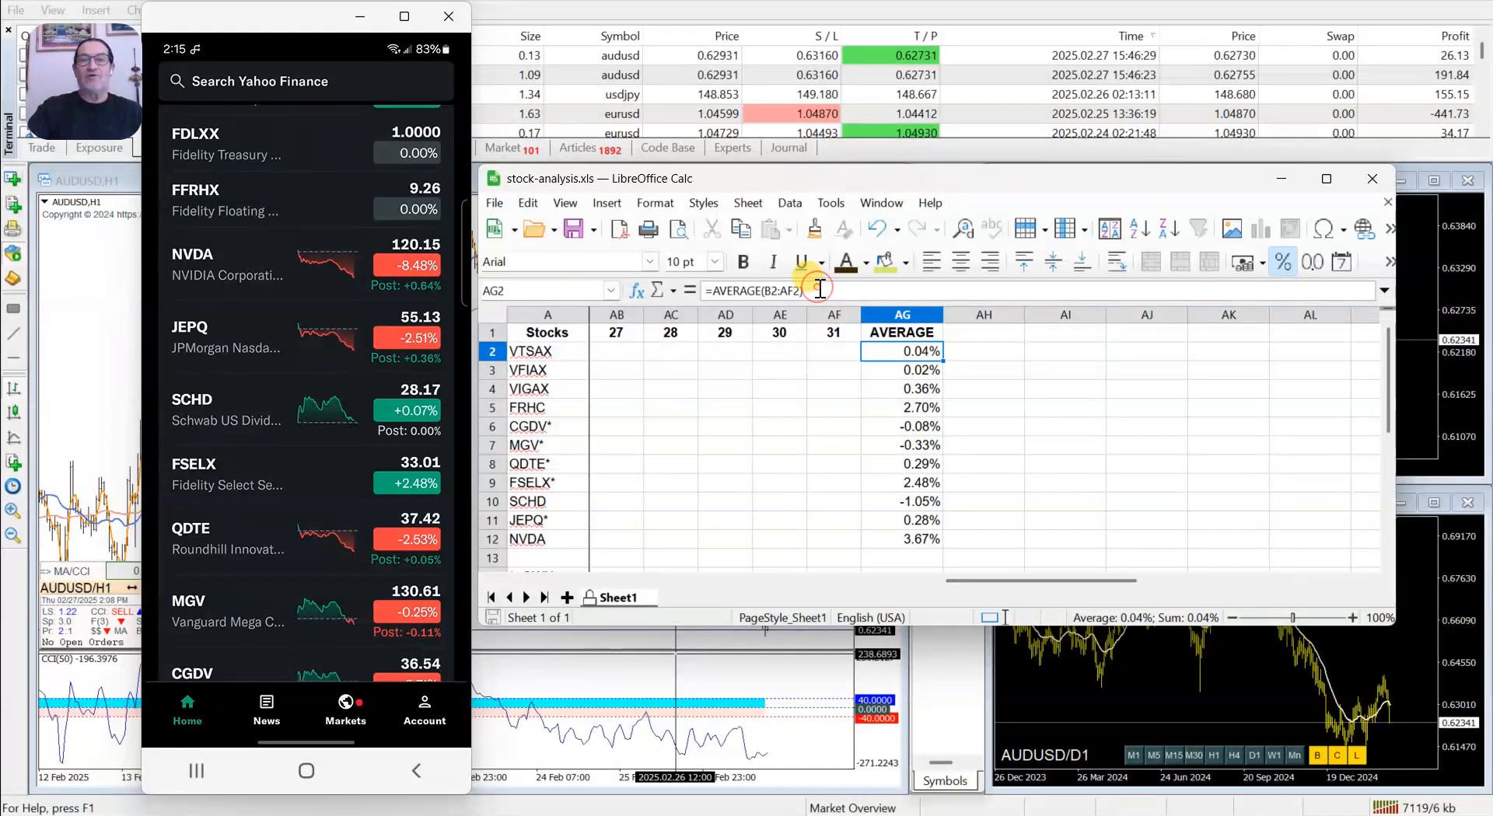
left_click(925, 375)
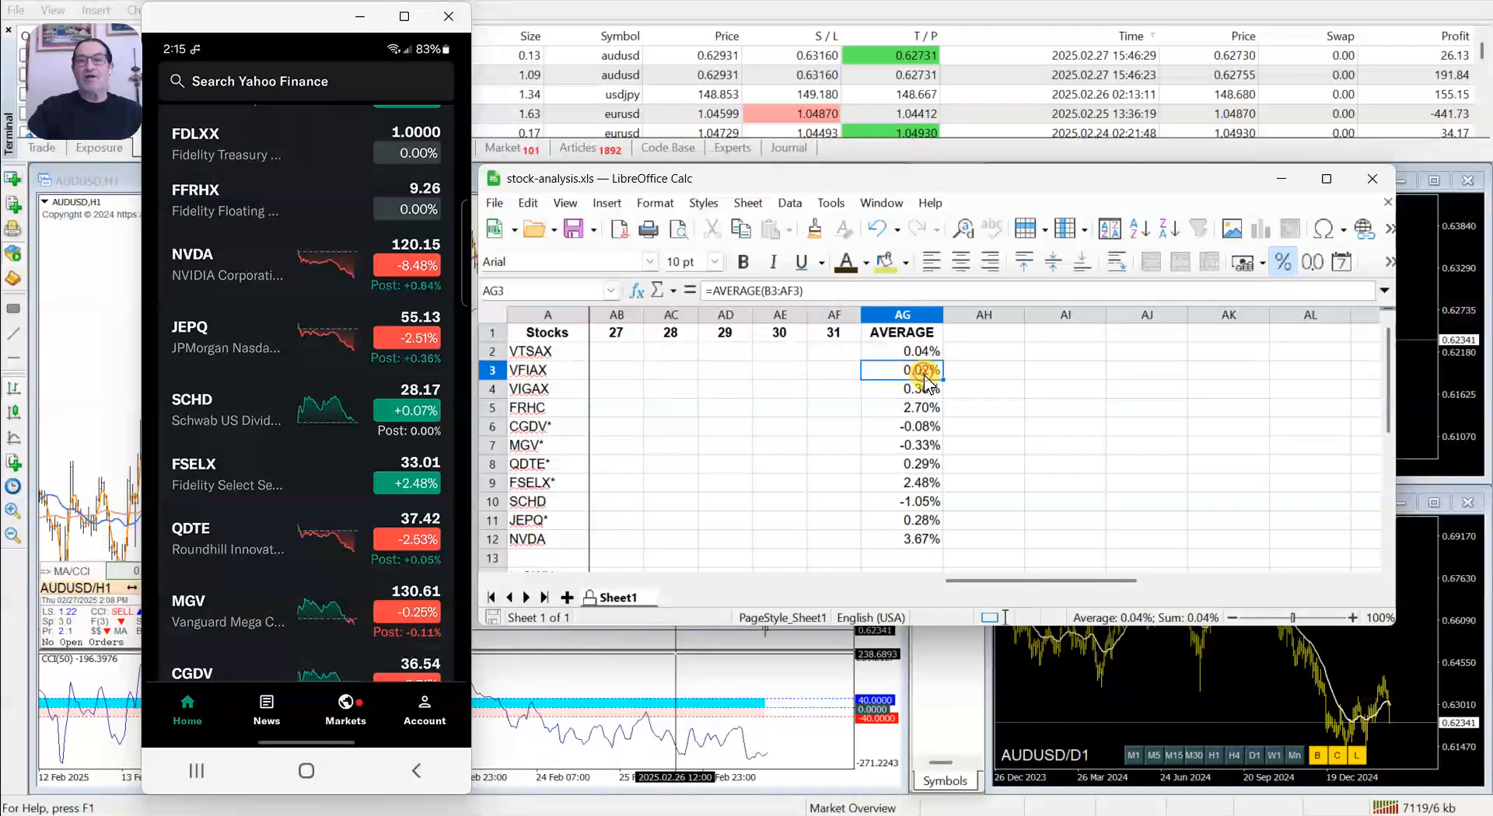
left_click(925, 389)
left_click(923, 408)
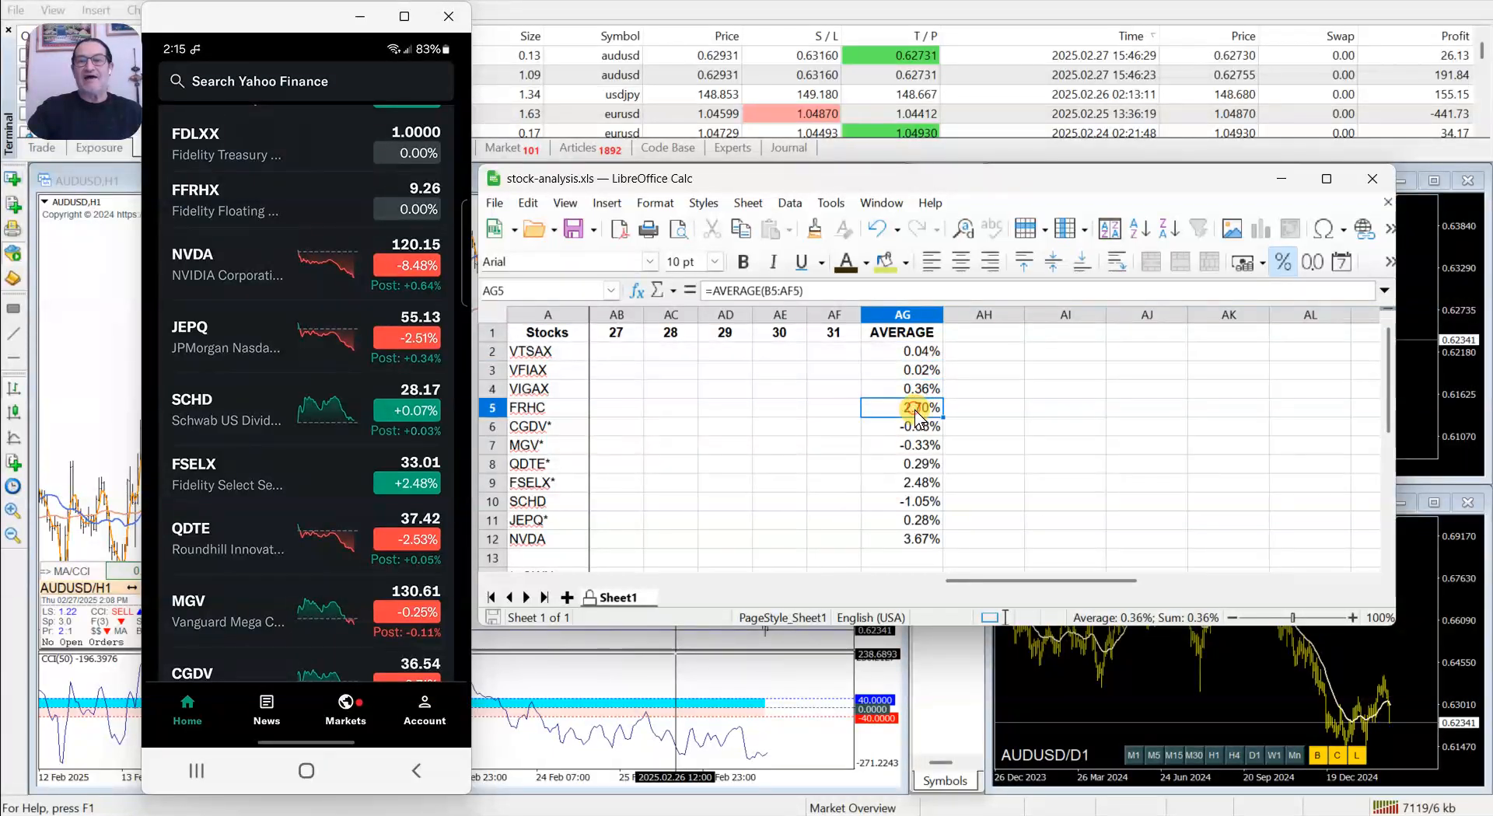
left_click(920, 354)
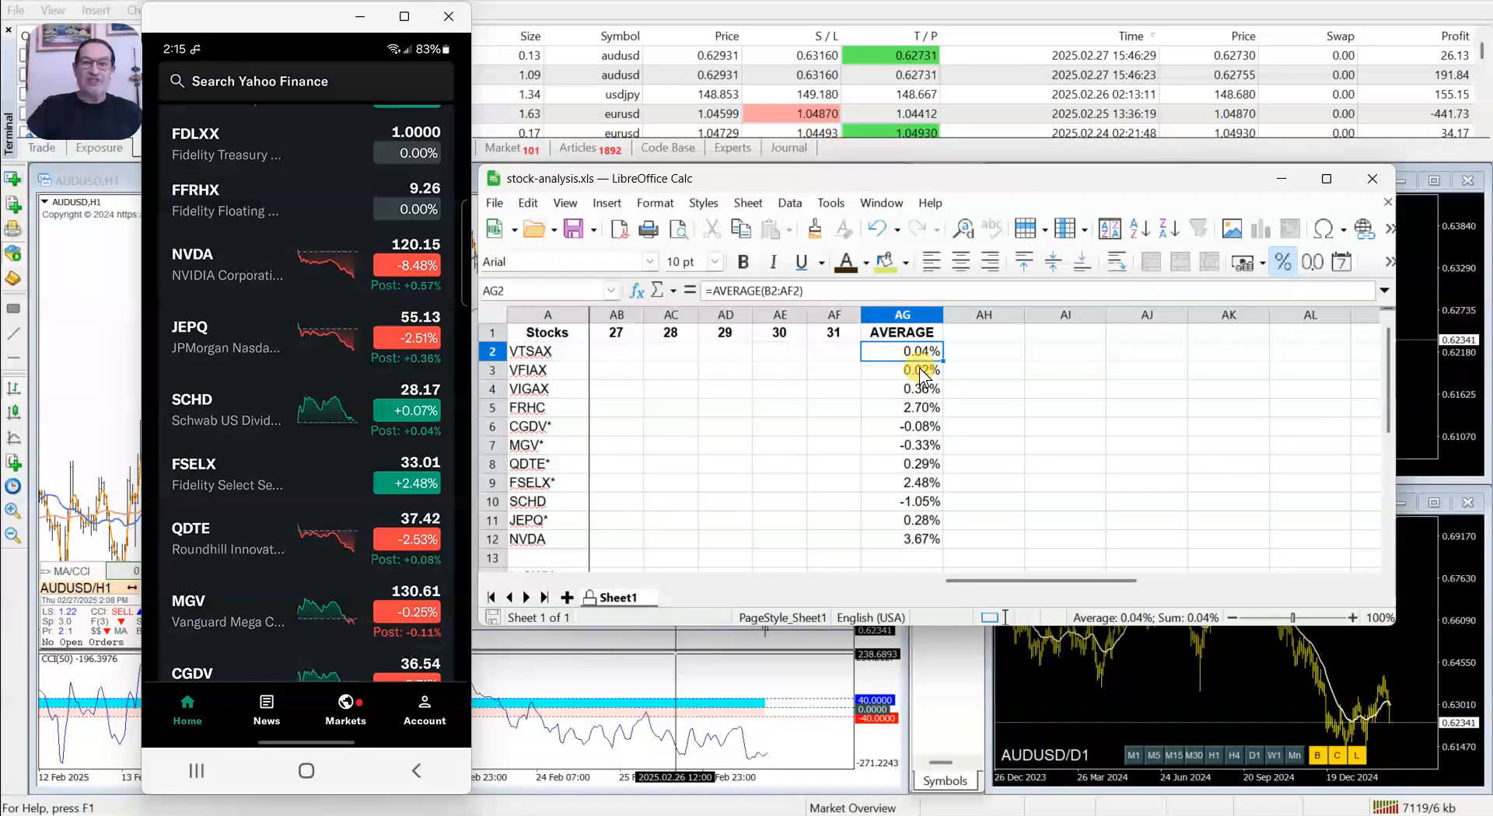
Step: Enter the portfolio's daily changes in the day 27 column: 0.04% for VTSAX and 0.02% for VFIAX
left_click(618, 352)
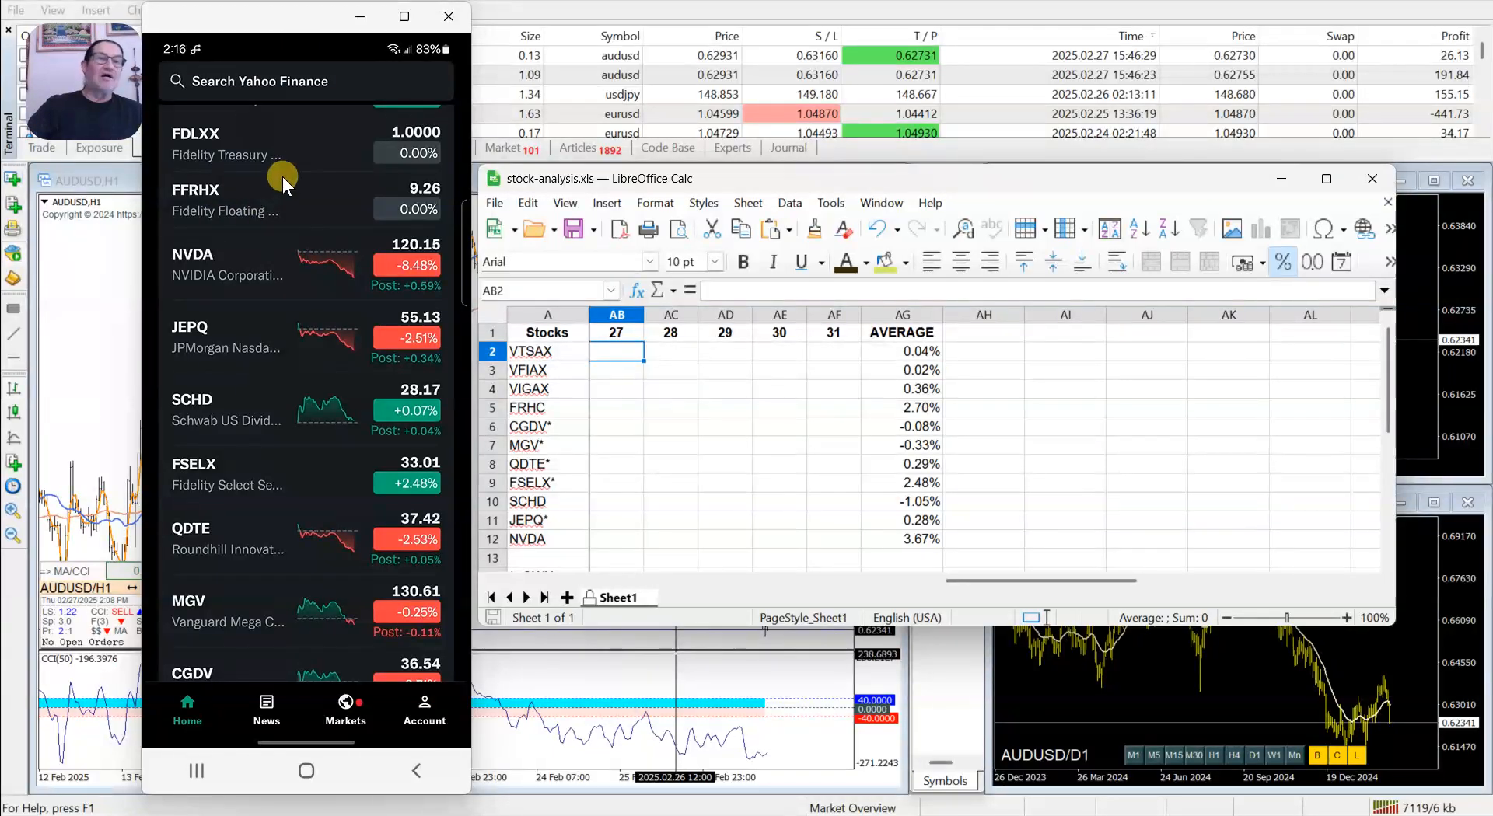
scroll(282, 176, "up", 3)
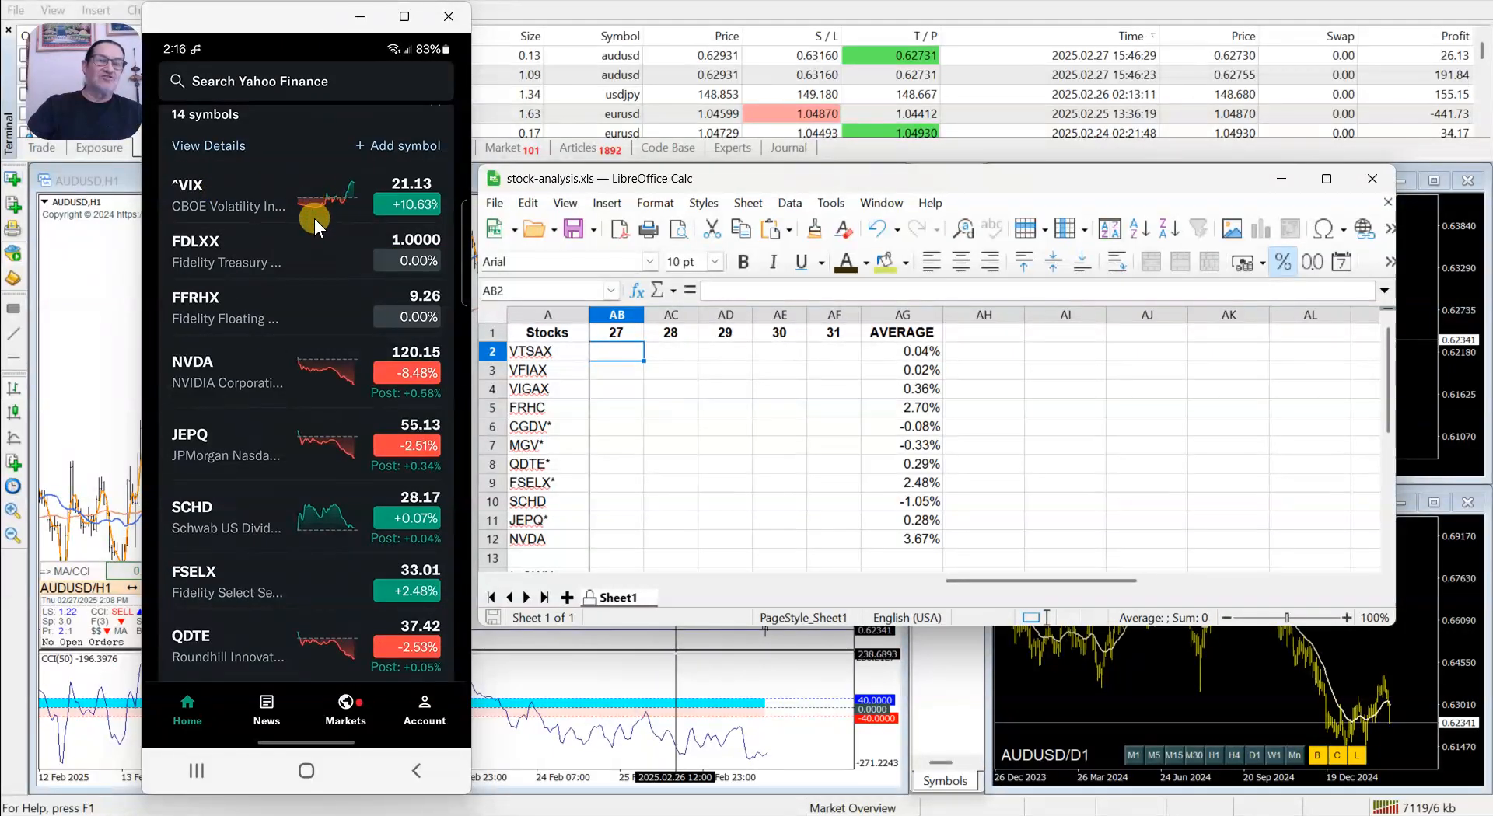
scroll(314, 217, "down", 3)
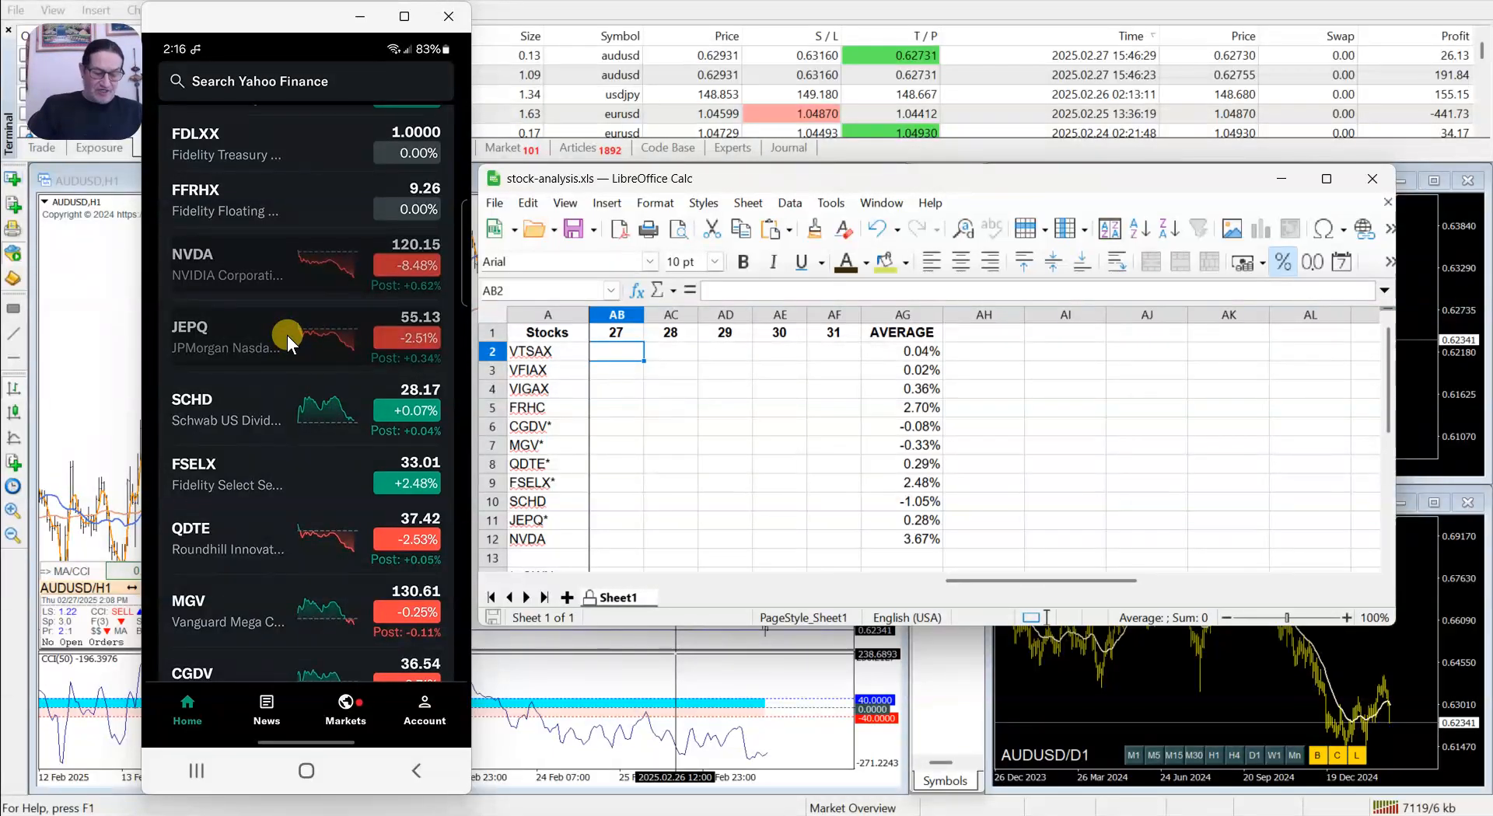
scroll(288, 334, "down", 4)
scroll(287, 335, "down", 5)
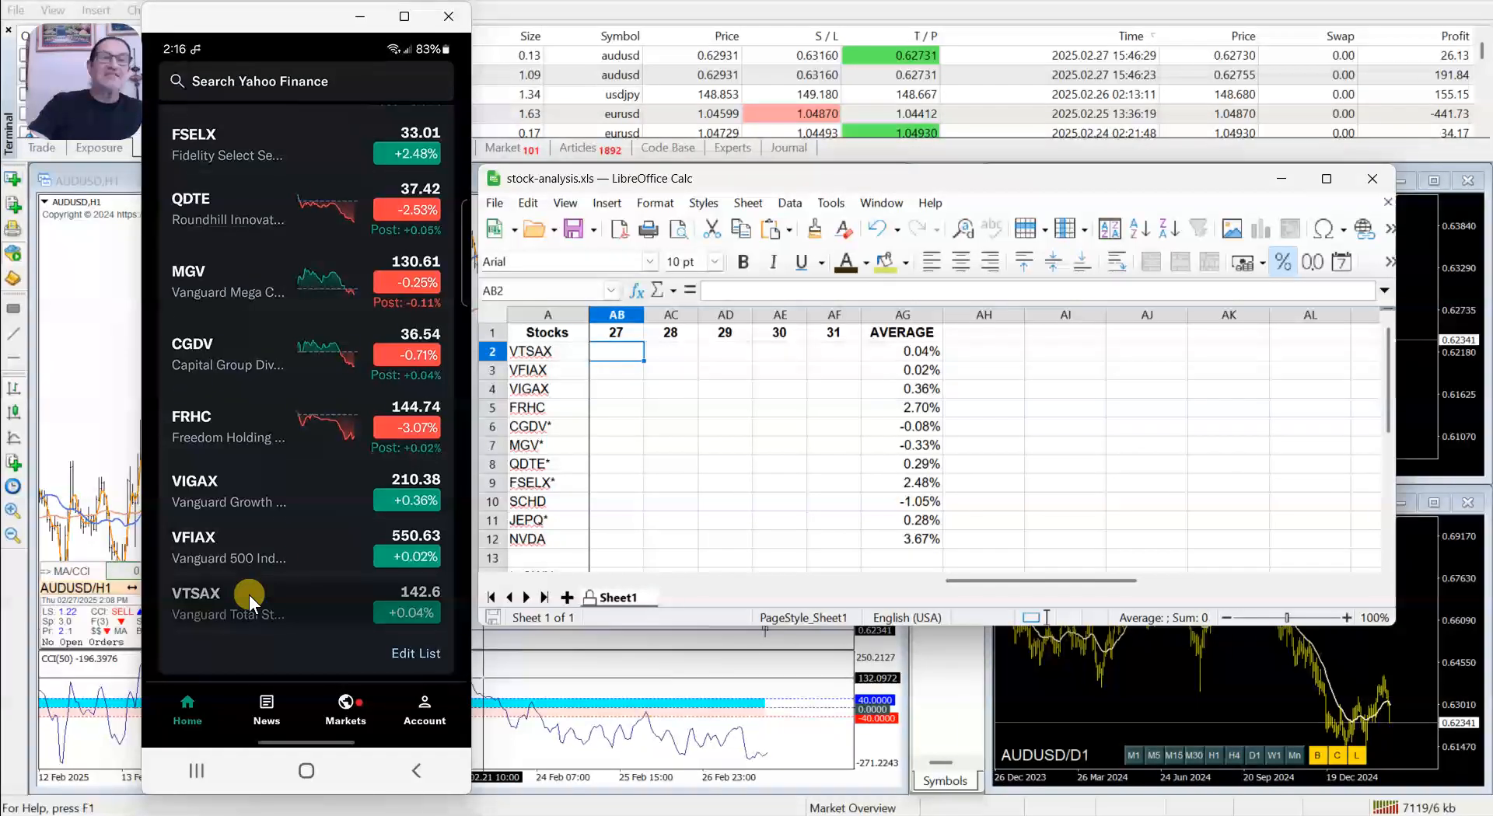
left_click(618, 355)
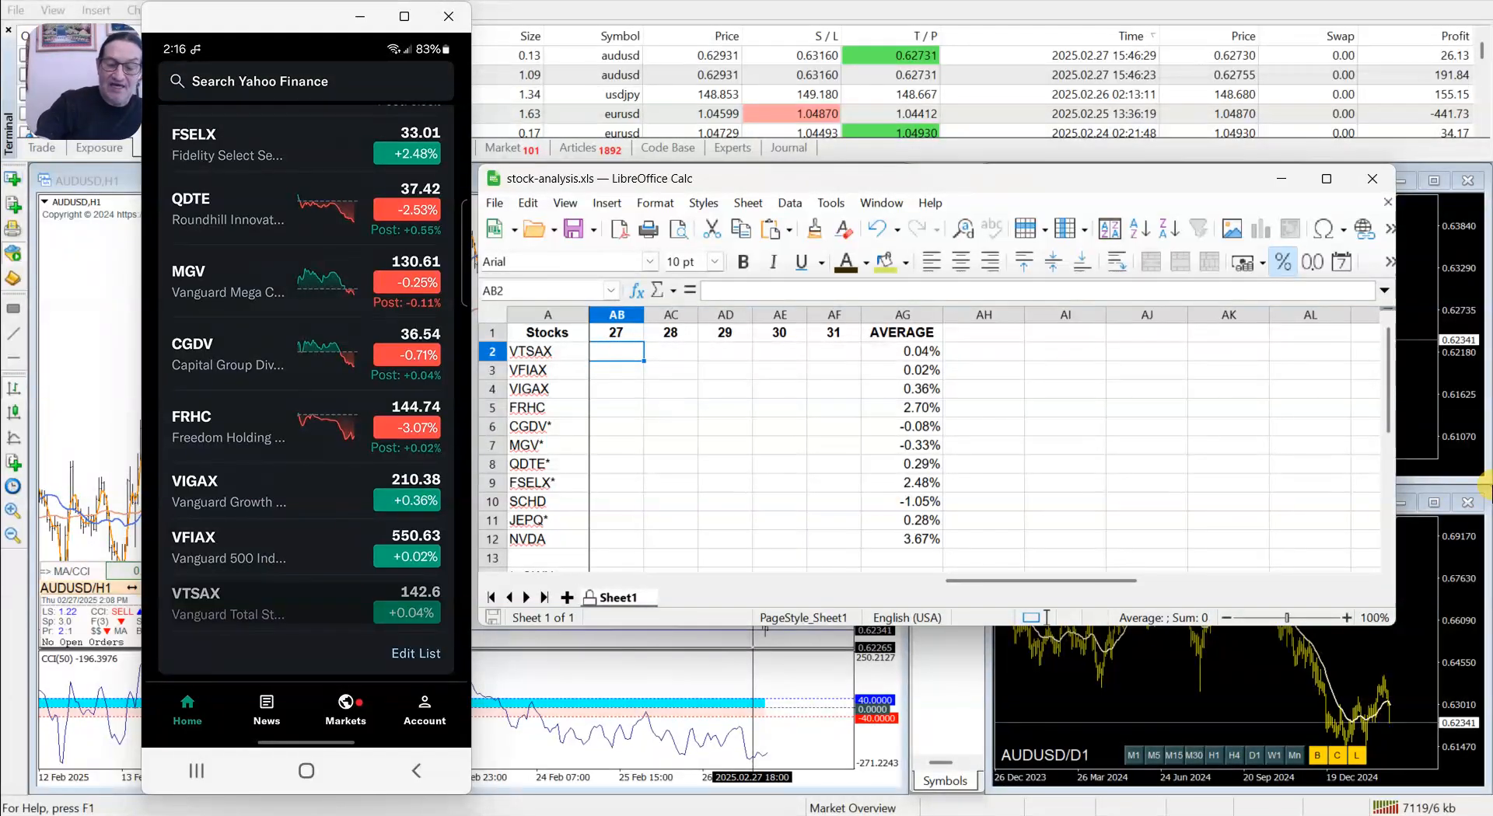
type("0.")
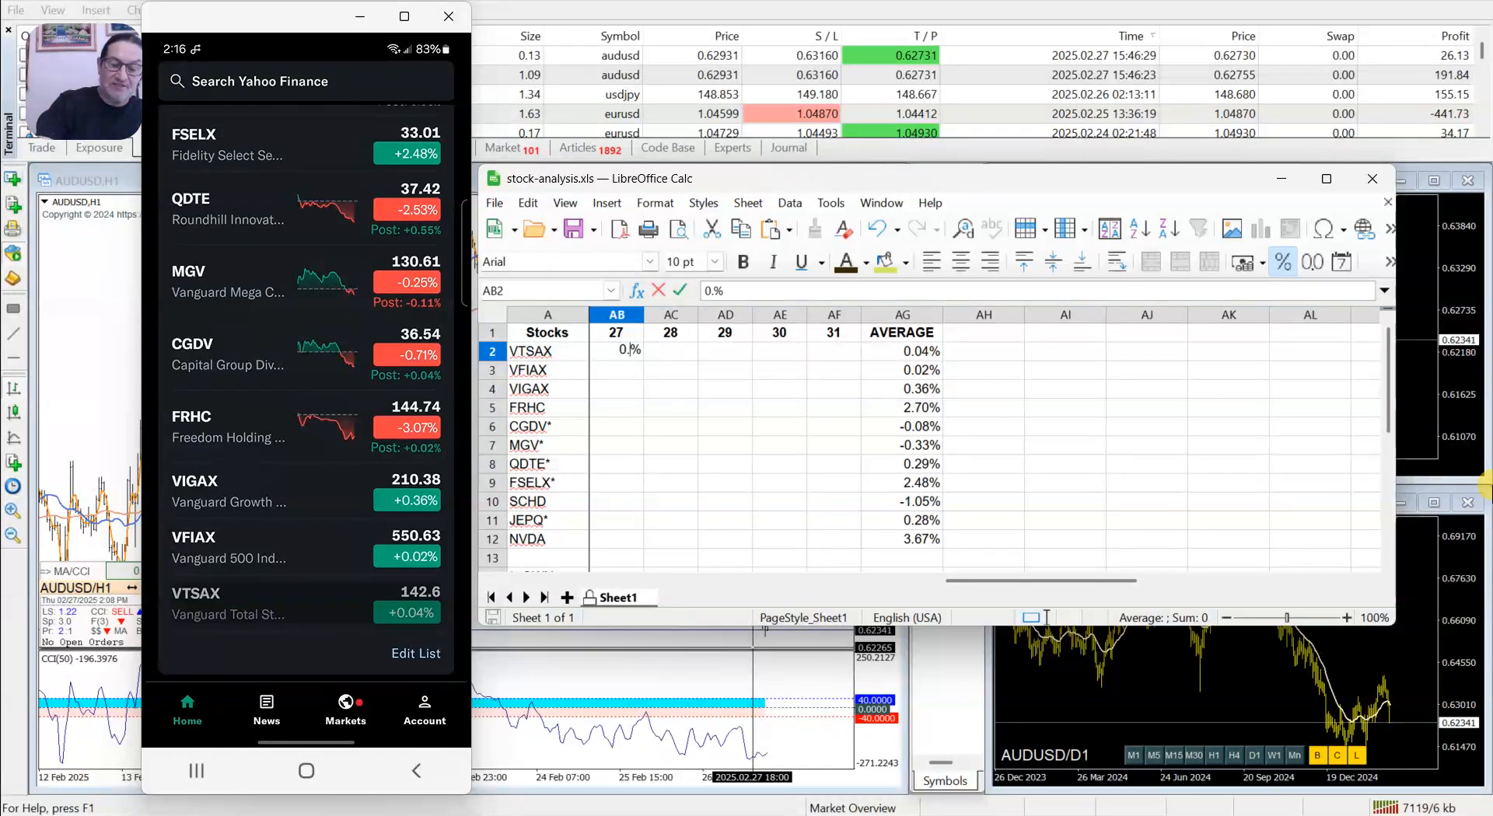
type("04")
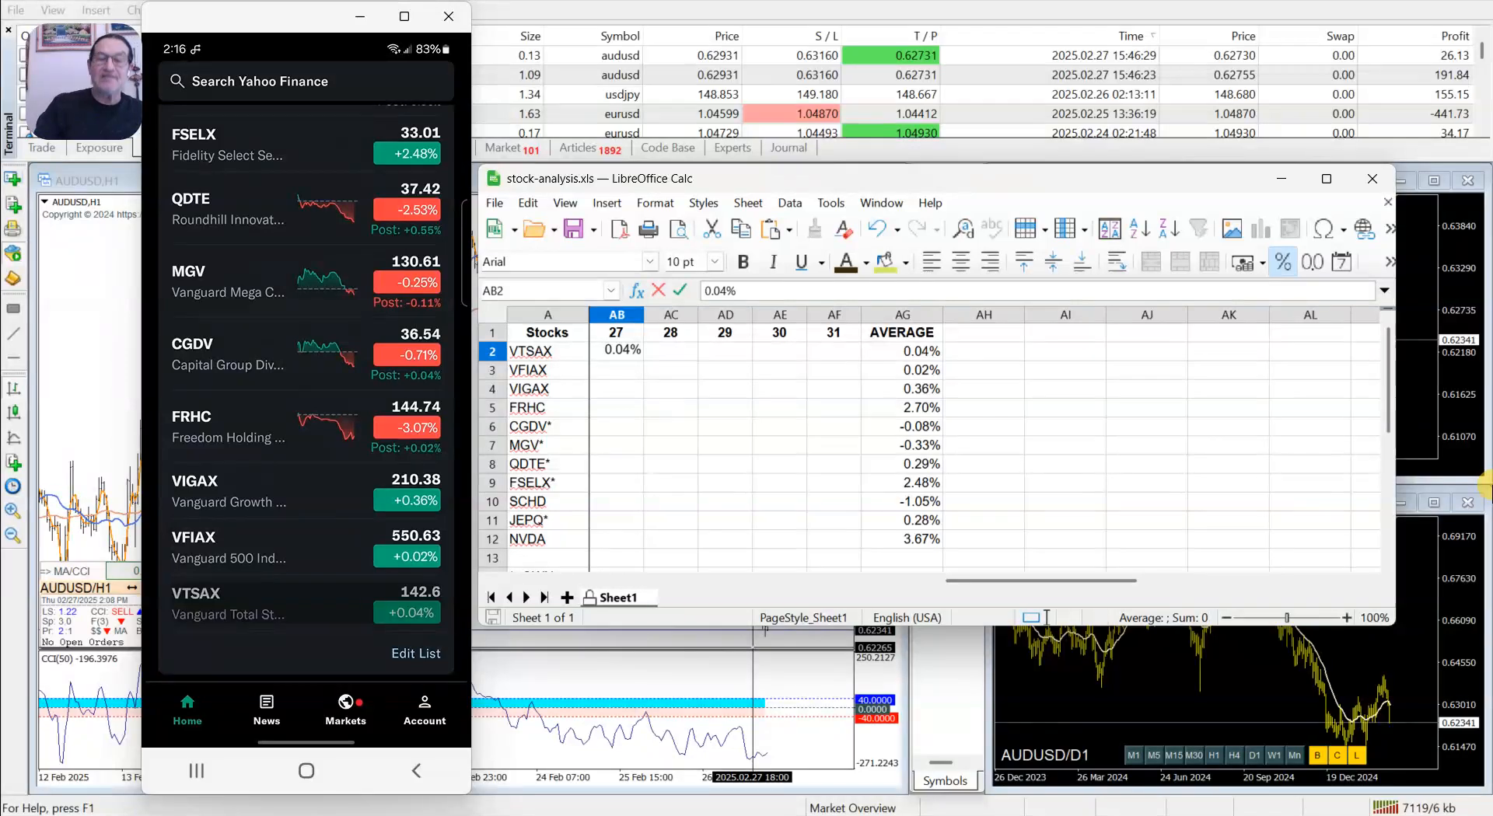
key("Return")
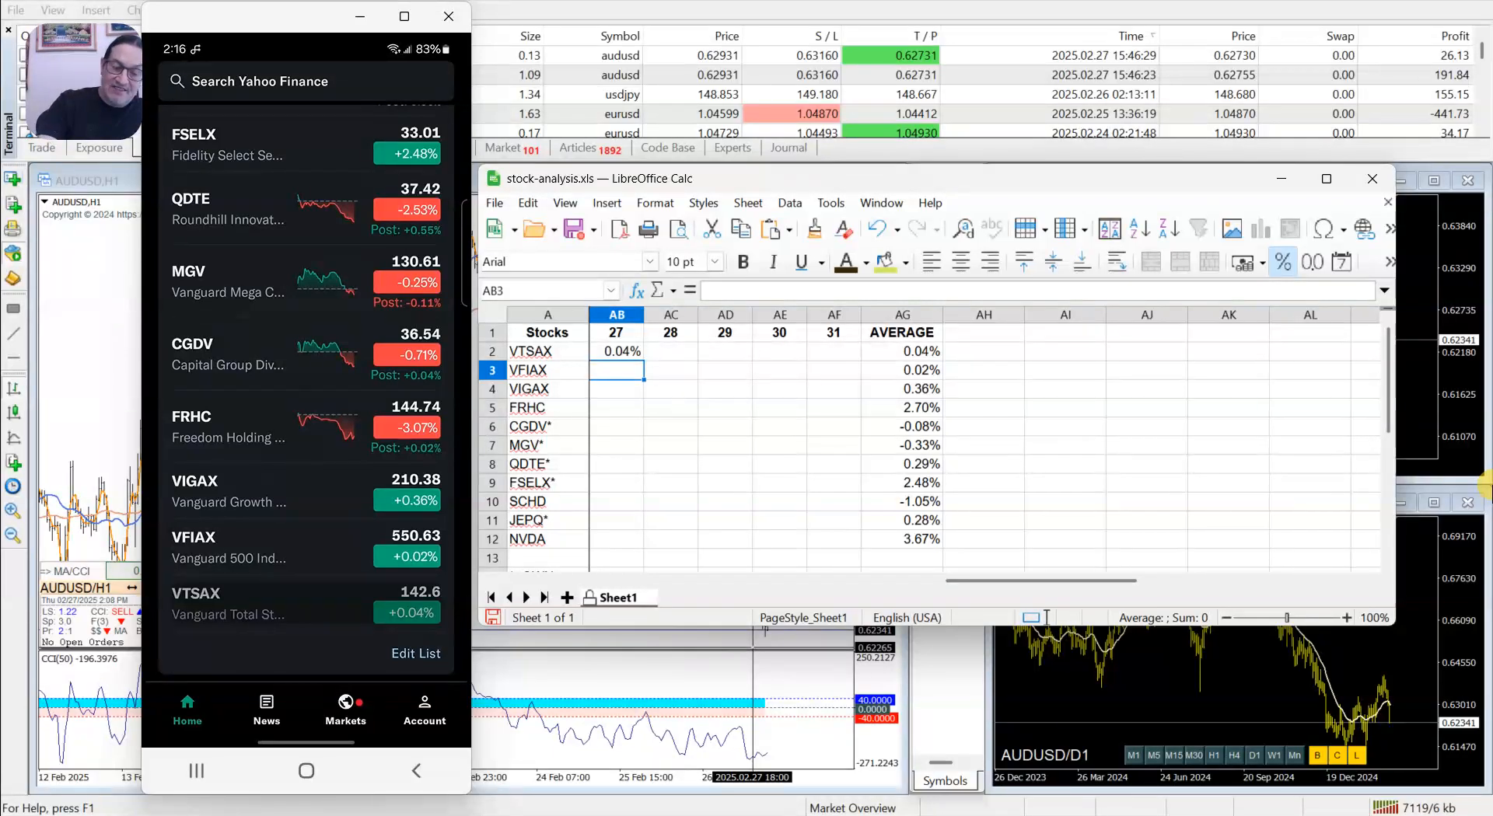
type("0.02")
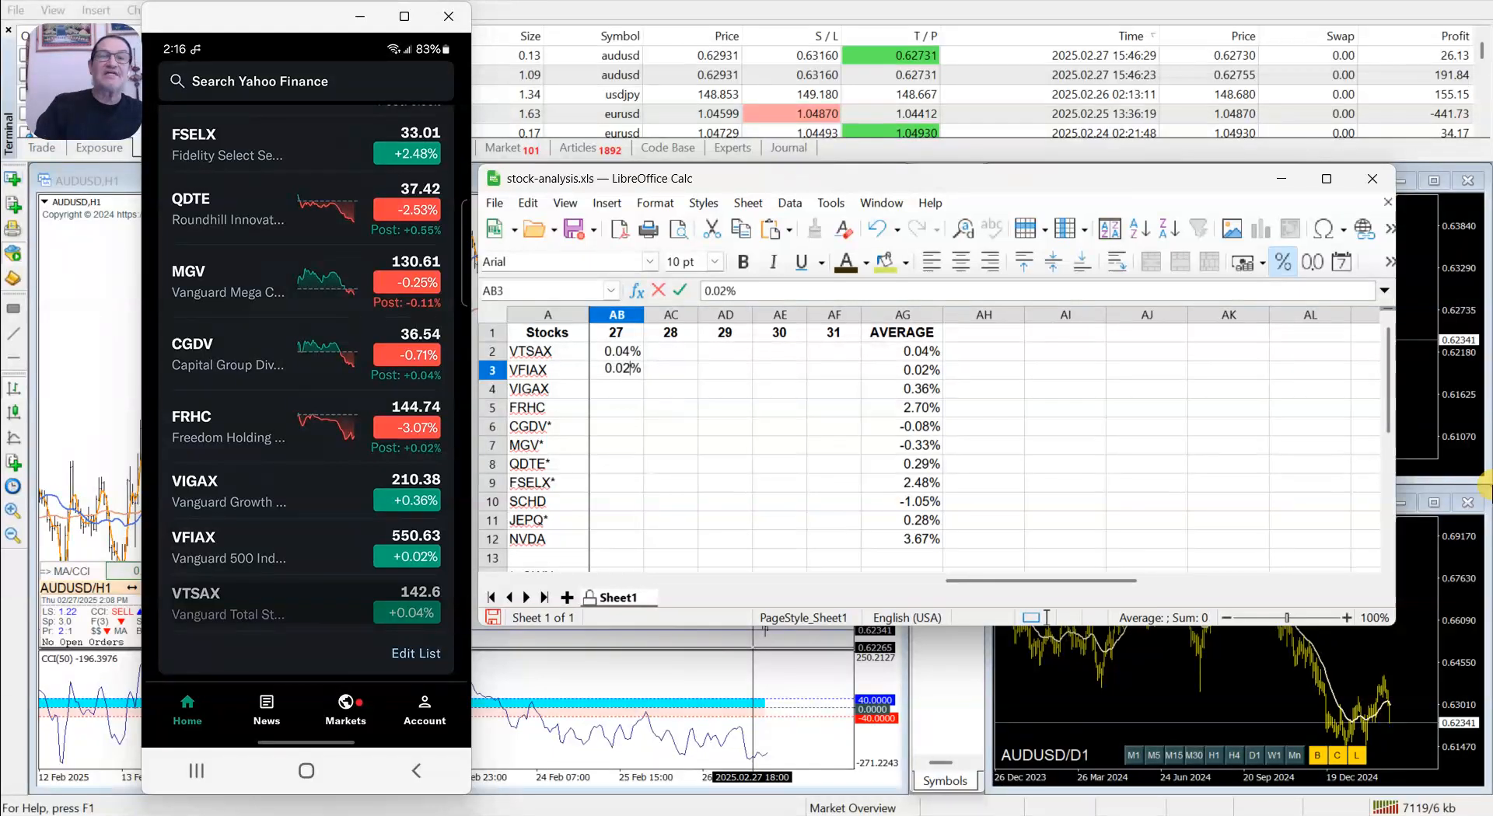
key("Return")
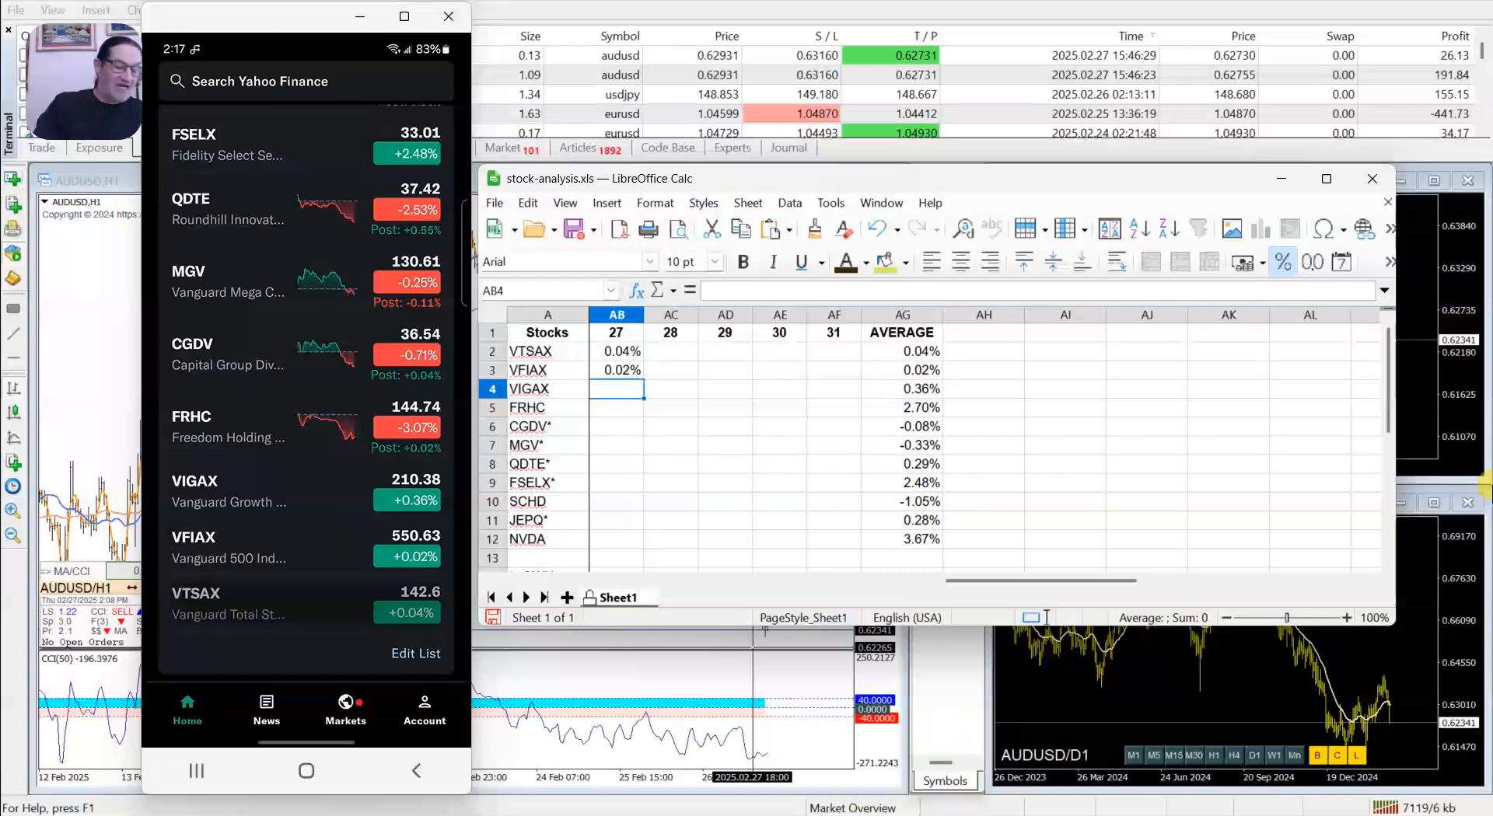
Step: Enter 0.36% as VIGAX's daily change in the day 27 column
type("0")
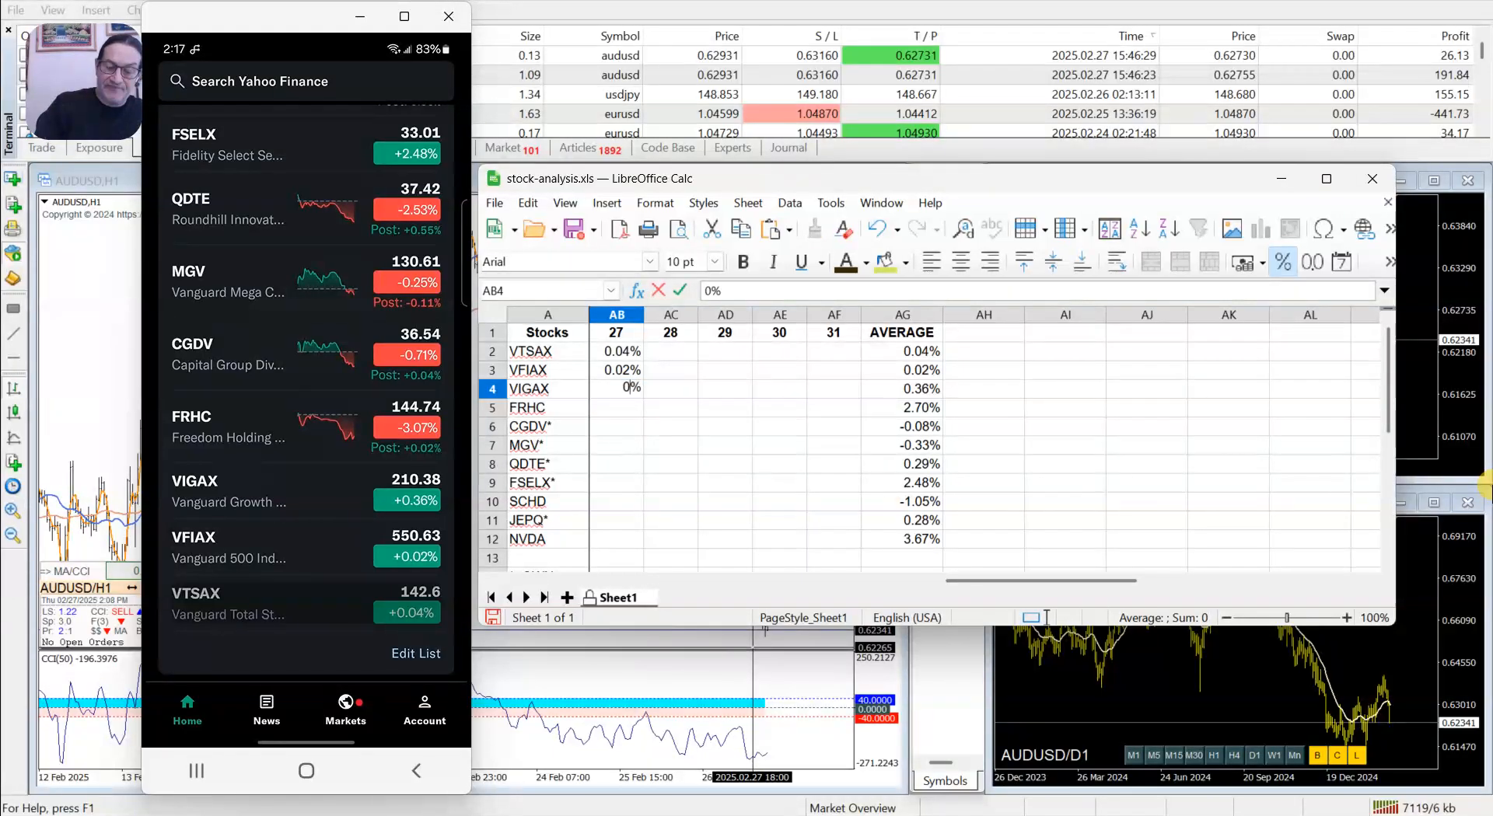
type(".3")
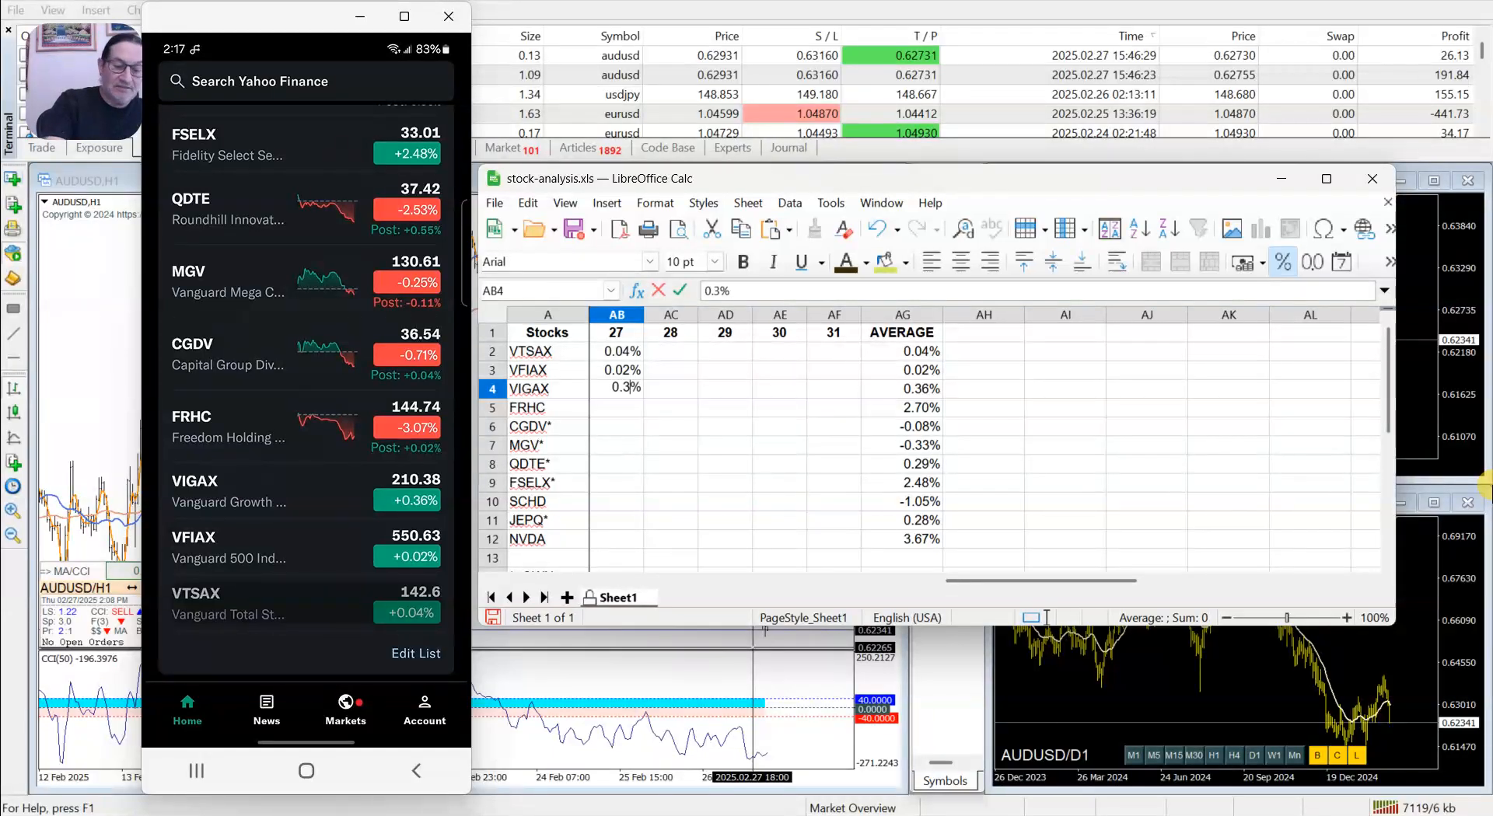
type("6")
key("Return")
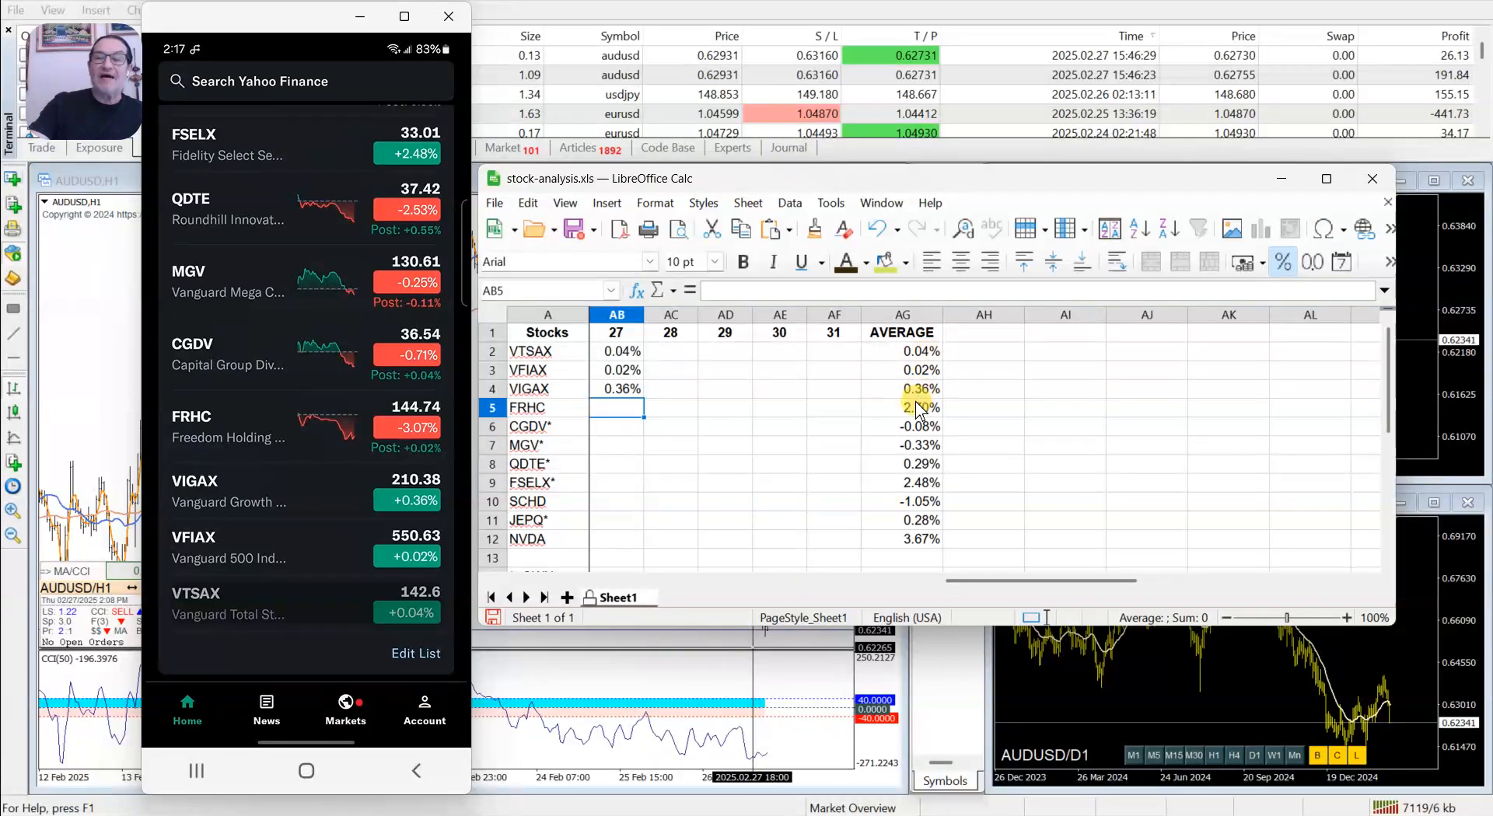
Step: Enter -3.07% as FRHC's daily change in the day 27 column and save the spreadsheet
left_click(614, 405)
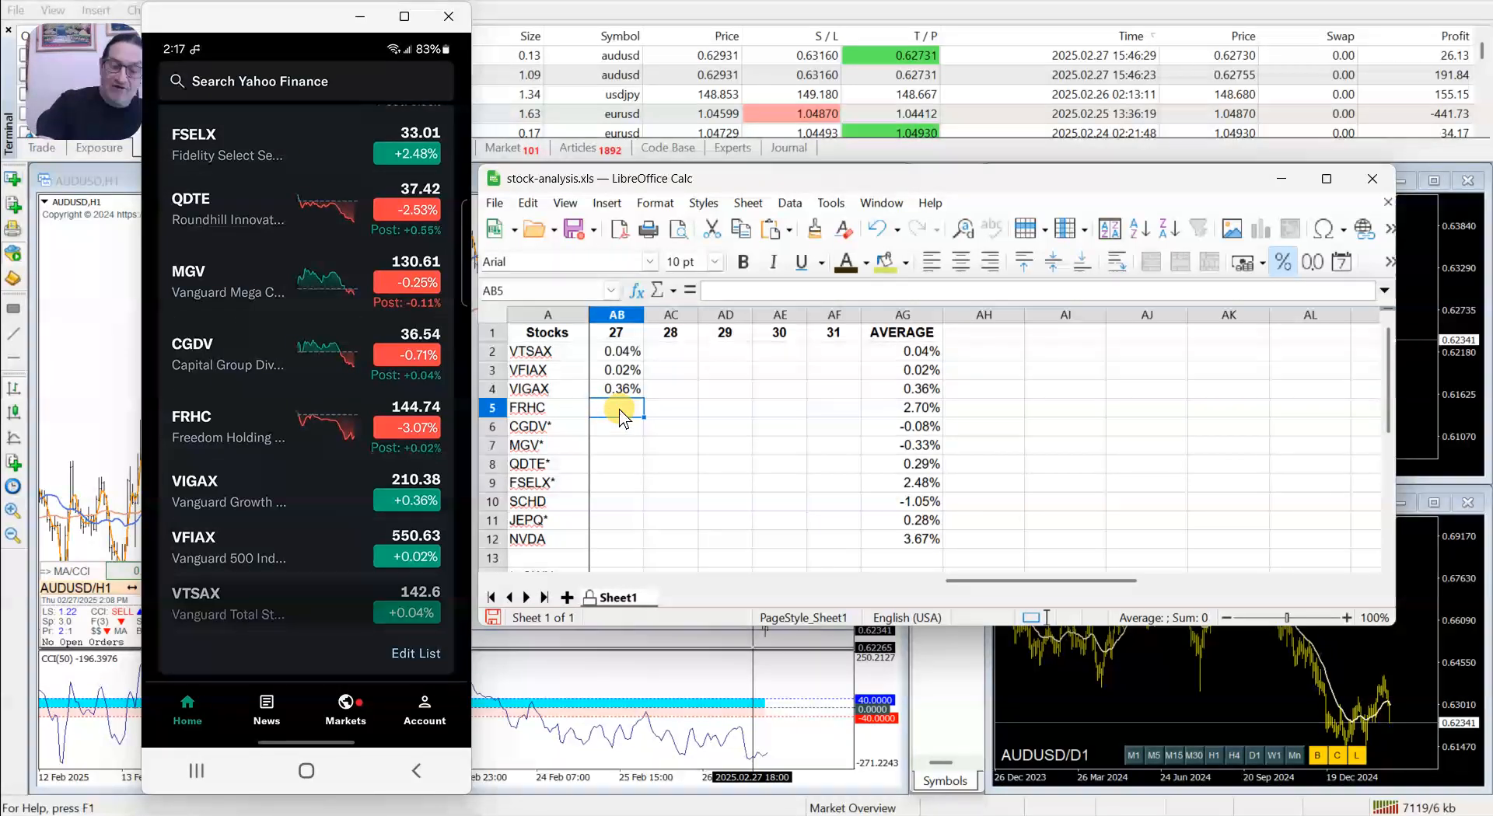
type("-3")
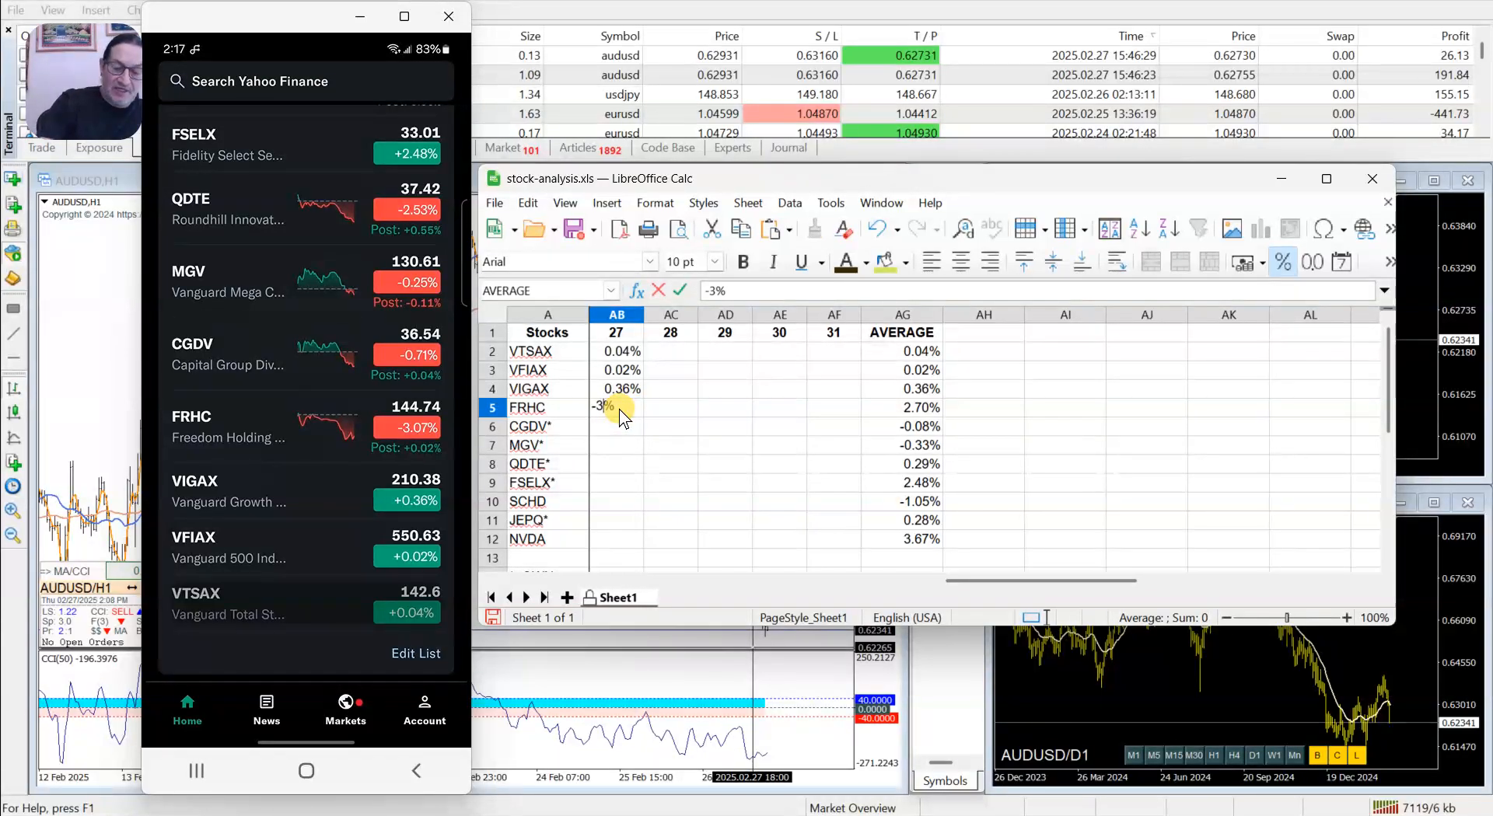
type(".07")
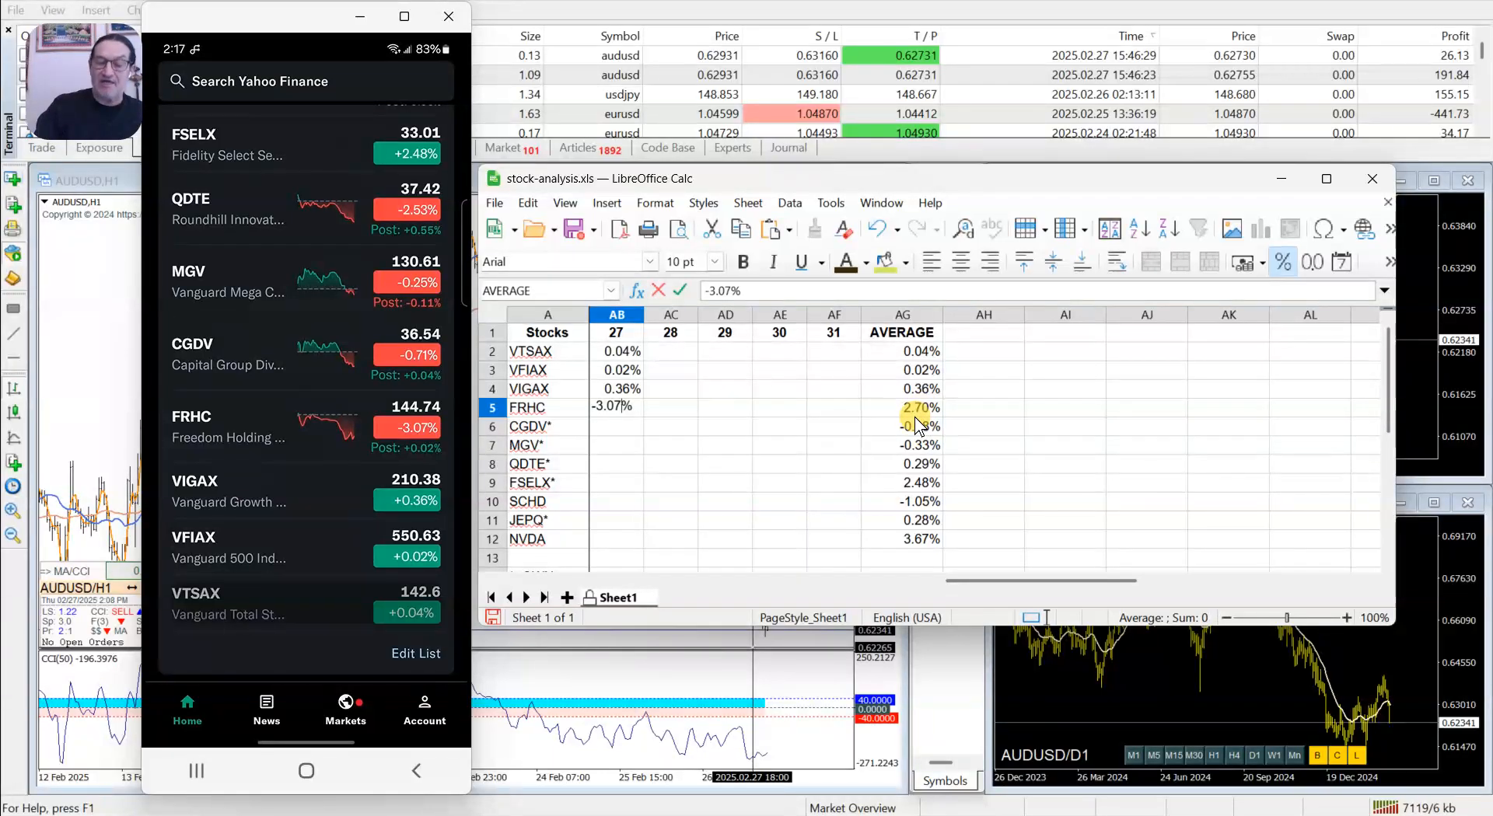
key("Return")
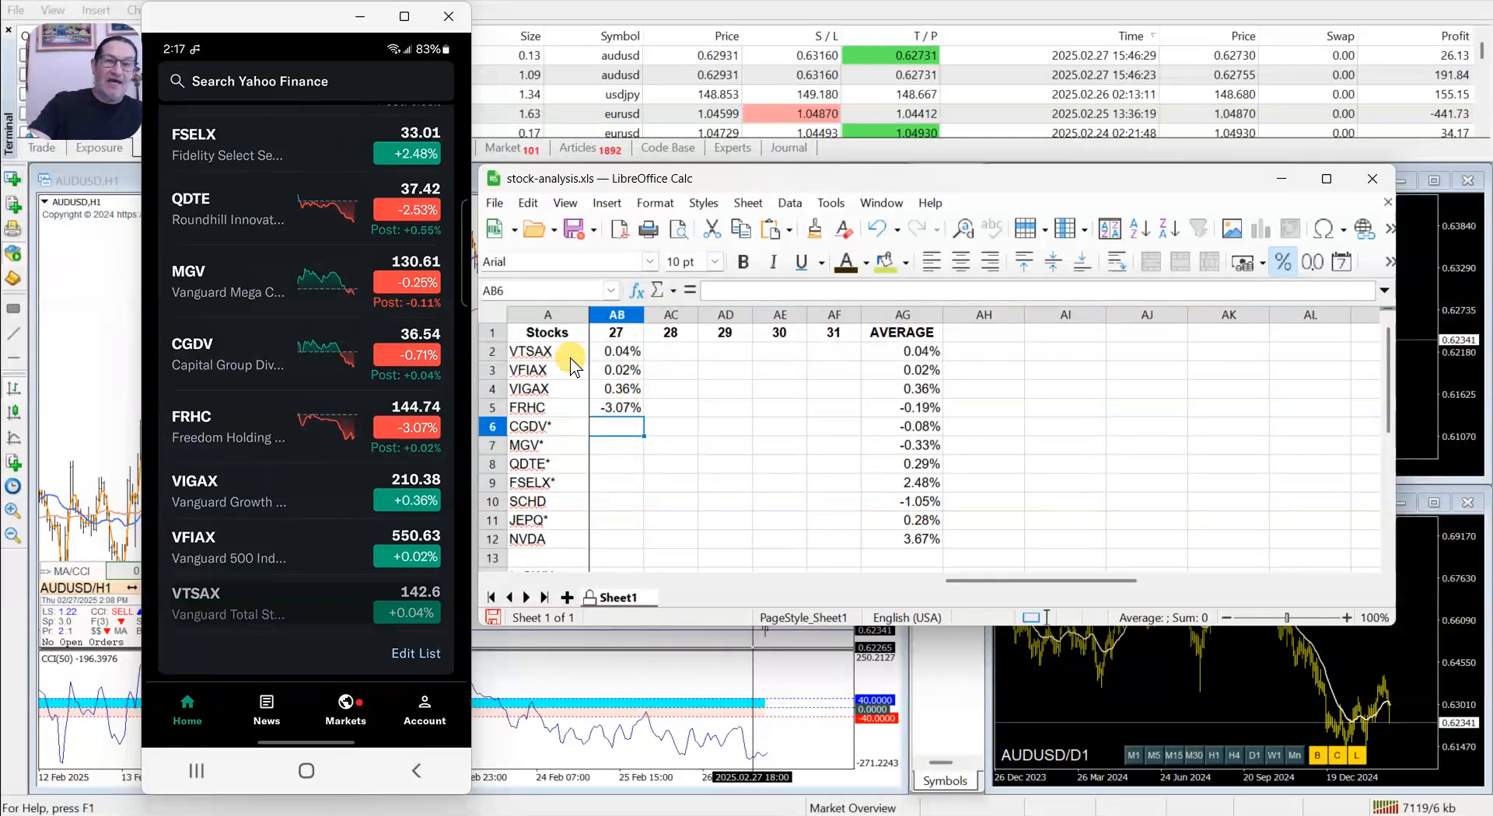
left_click(572, 234)
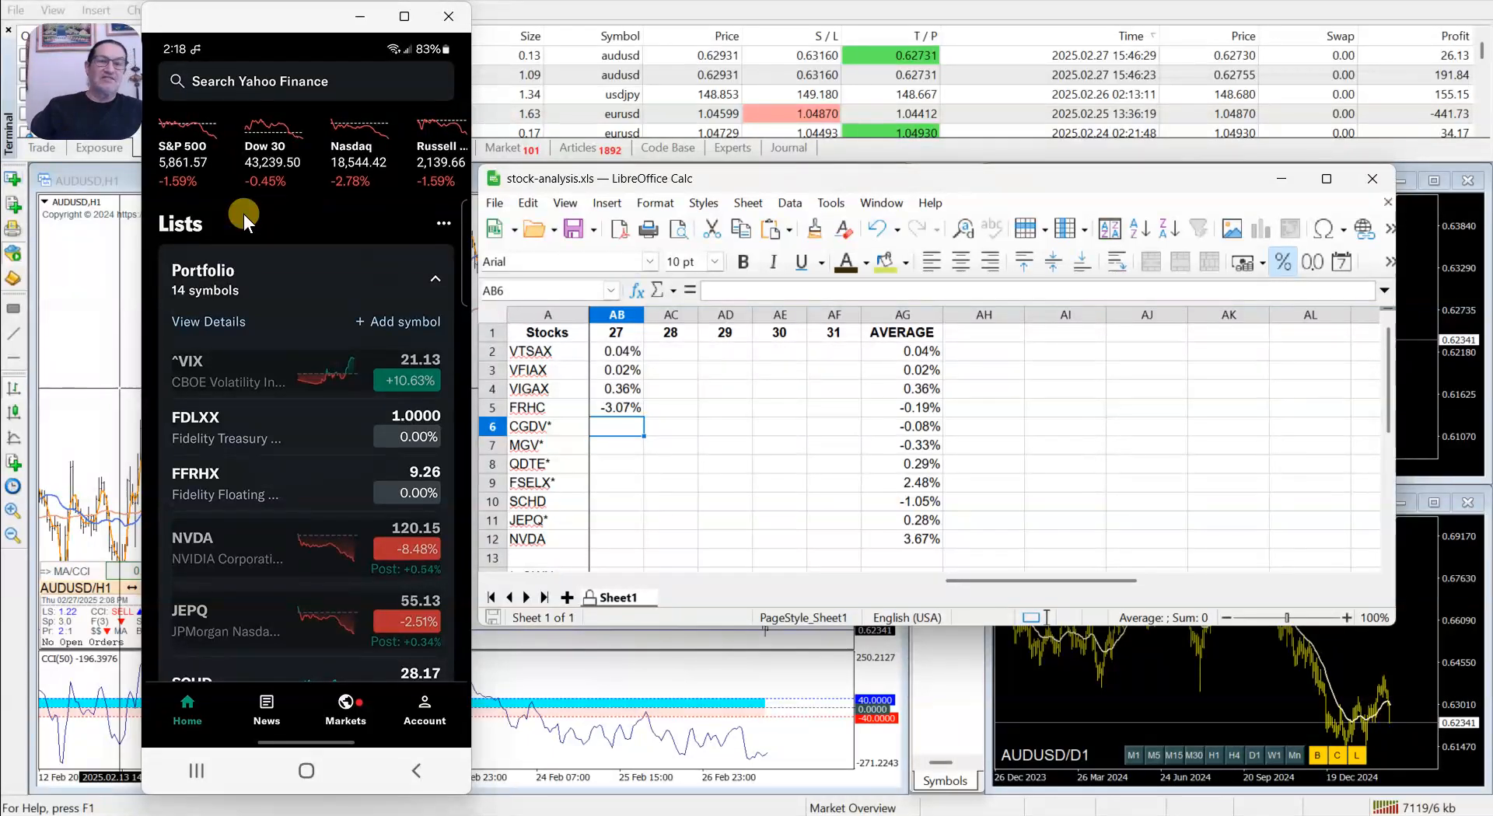
Step: Examine the ownership note below the stock list and the averages of the owned symbols FSELX and MGV
left_click(549, 556)
scroll(549, 522, "down", 2)
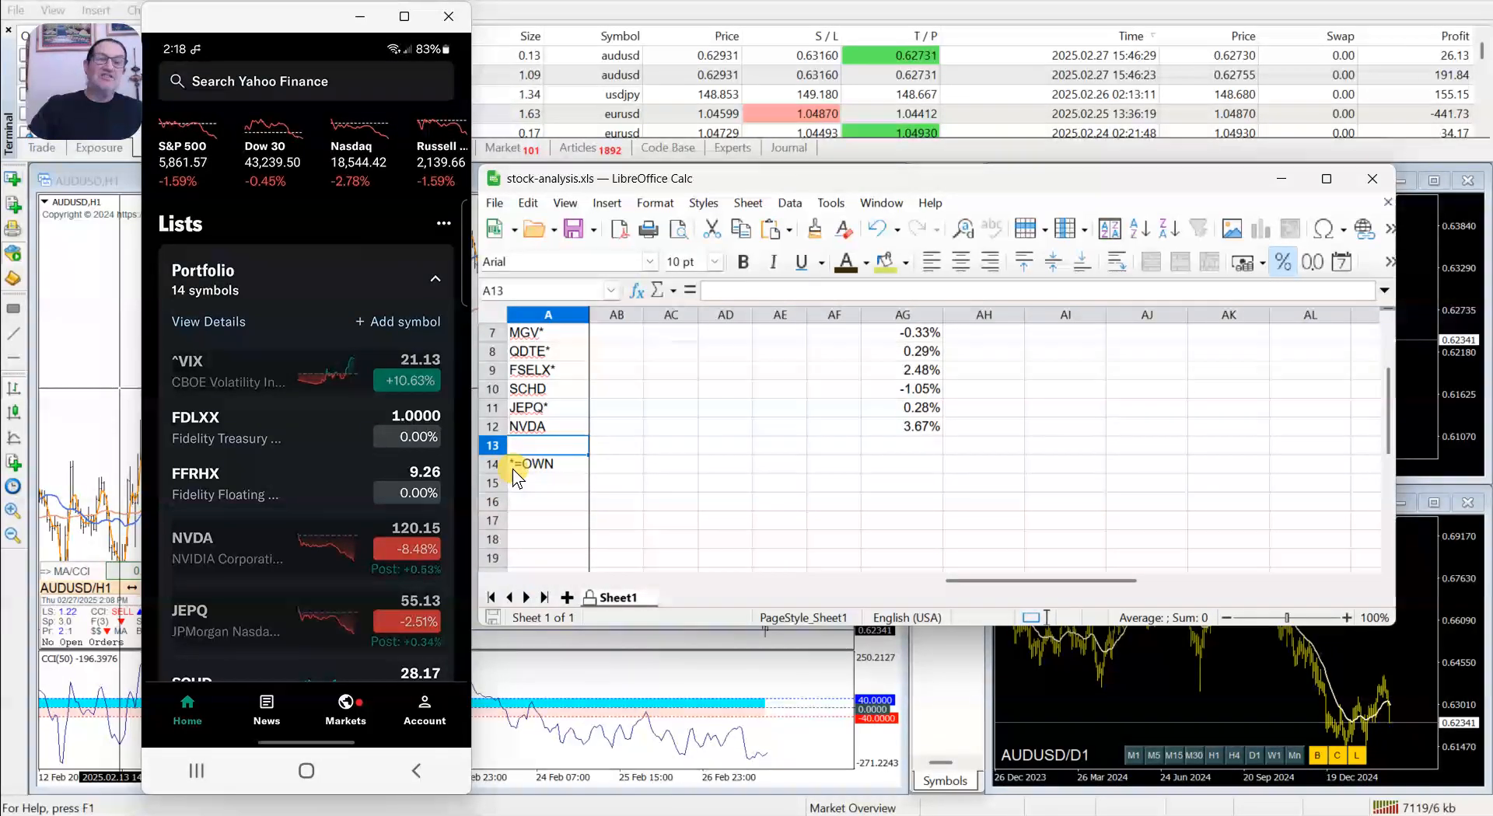
scroll(527, 478, "down", 2)
scroll(536, 475, "up", 3)
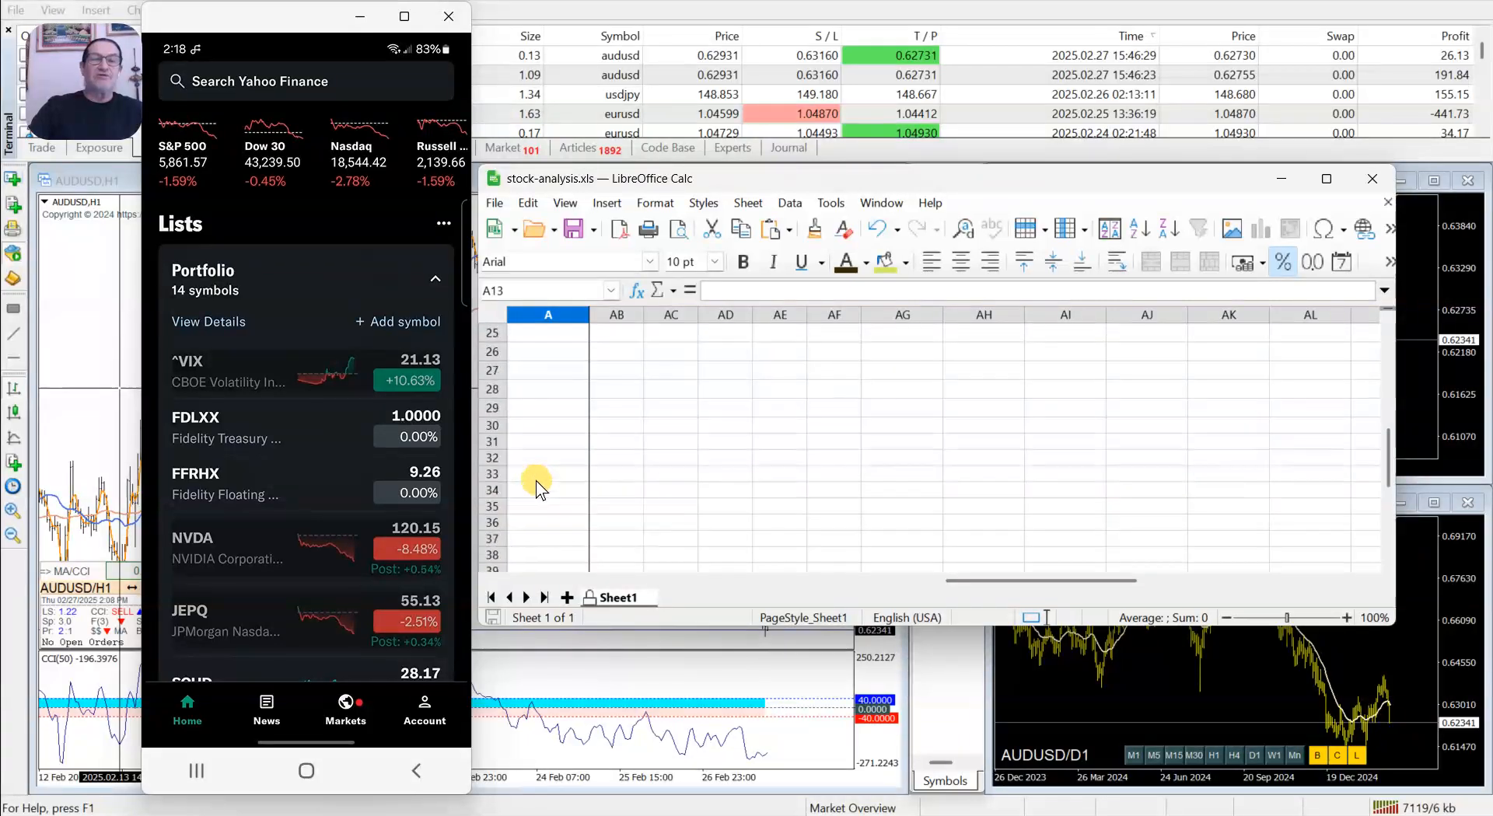
scroll(529, 476, "up", 1)
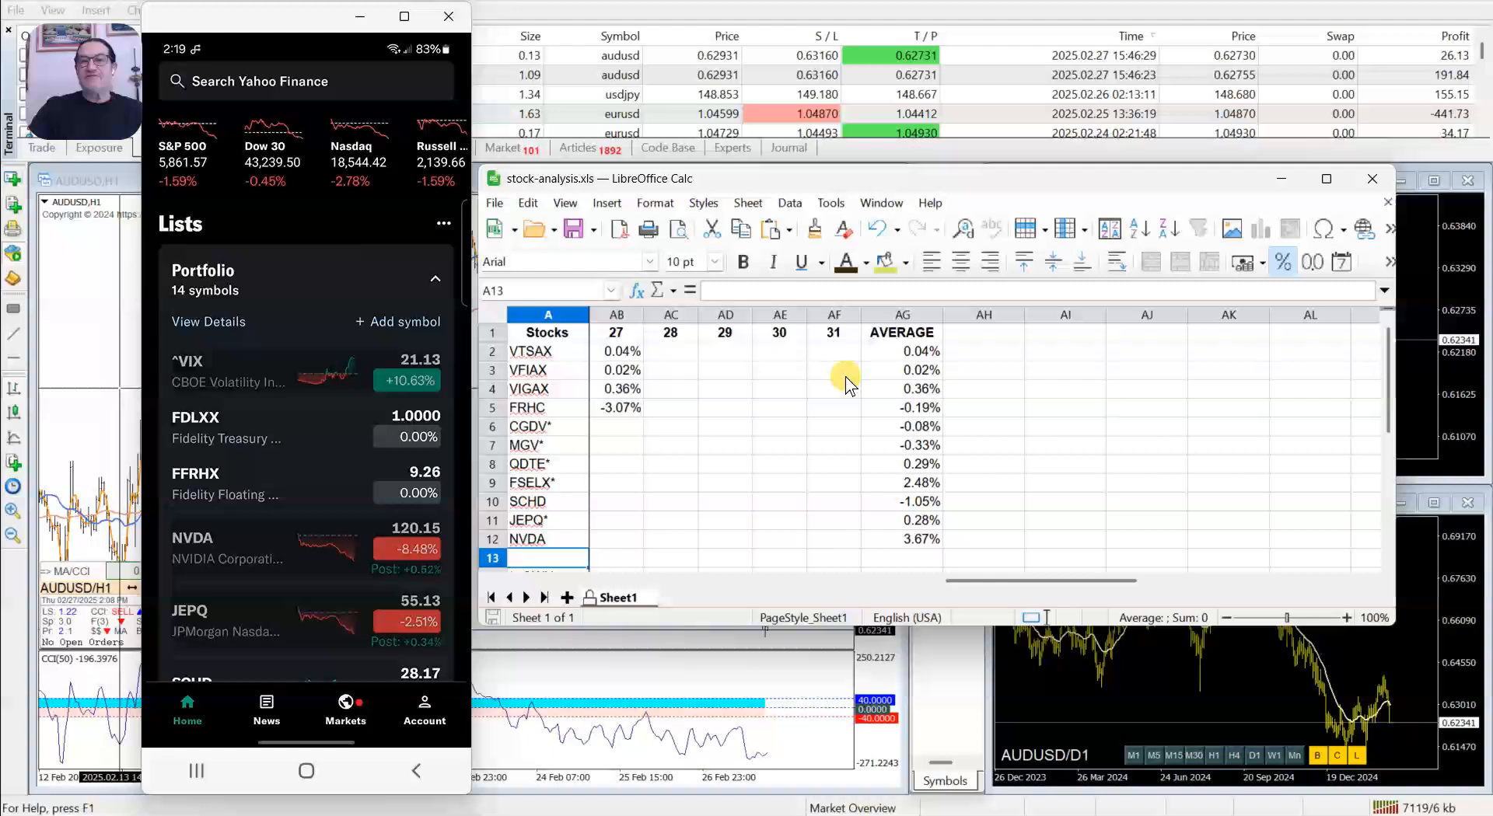
scroll(920, 519, "down", 7)
scroll(909, 508, "up", 7)
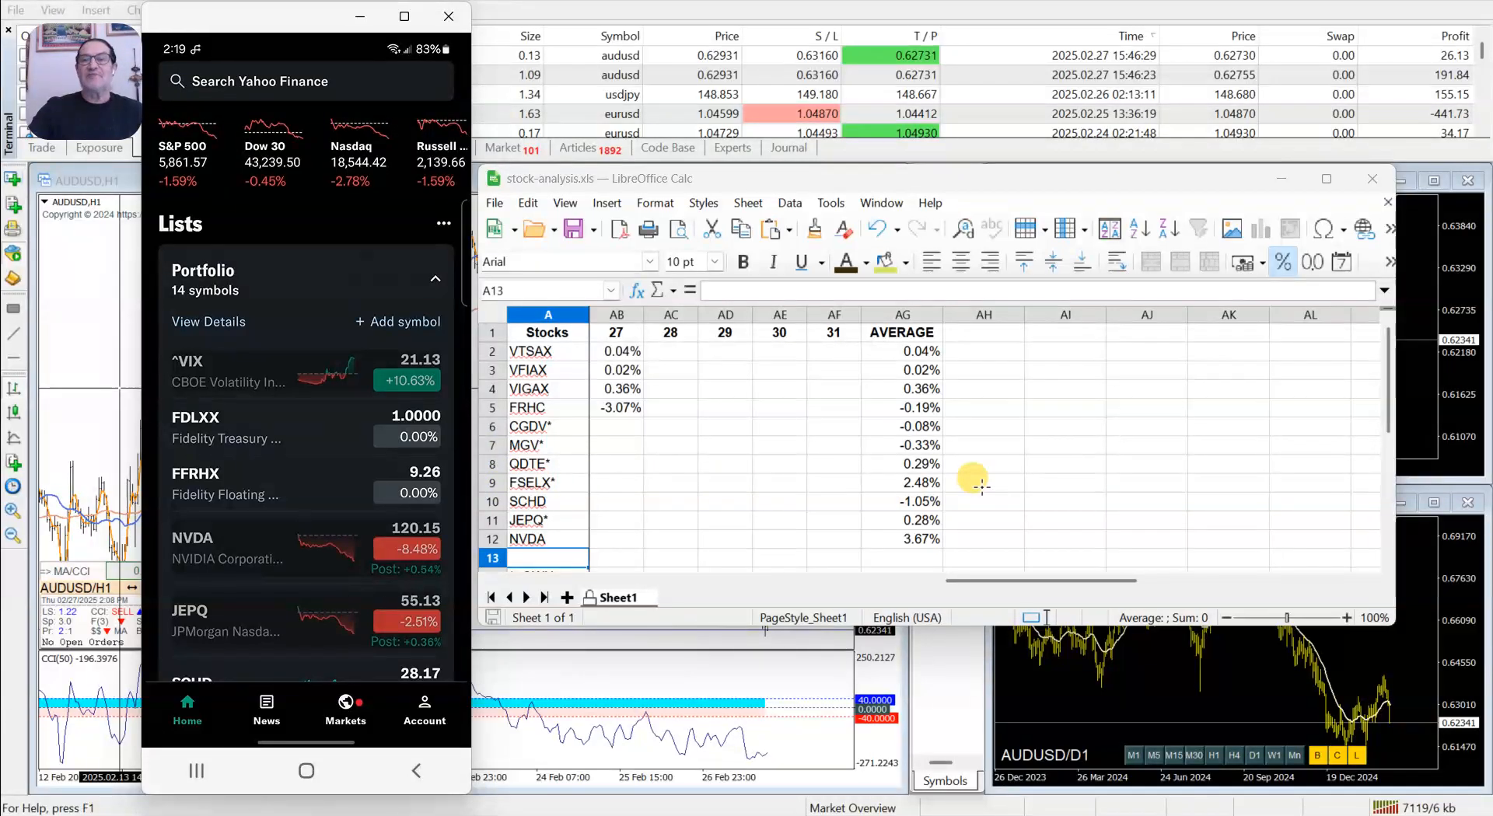
left_click_drag(999, 479, 951, 482)
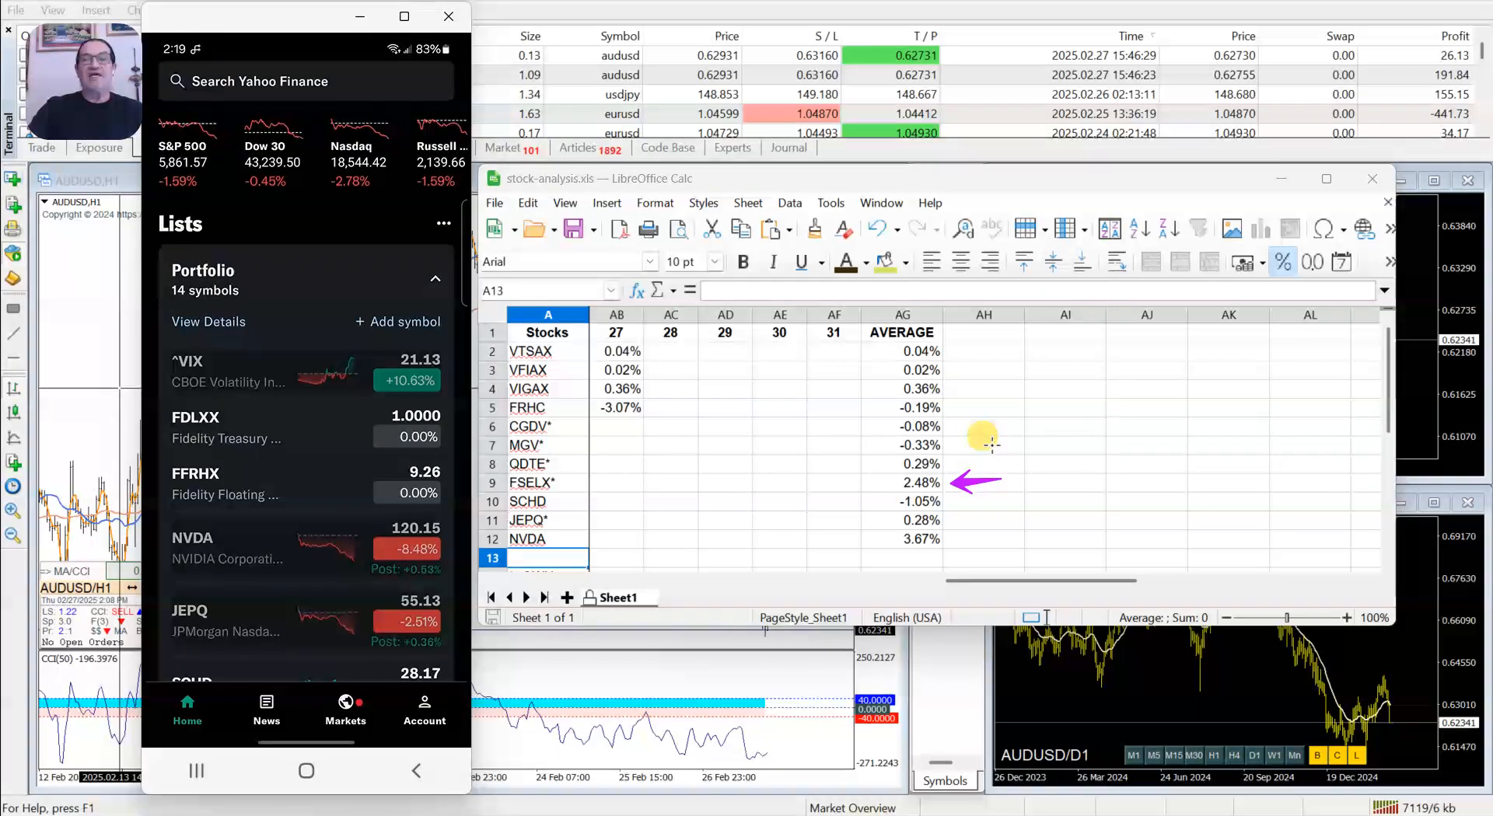
left_click_drag(993, 445, 953, 447)
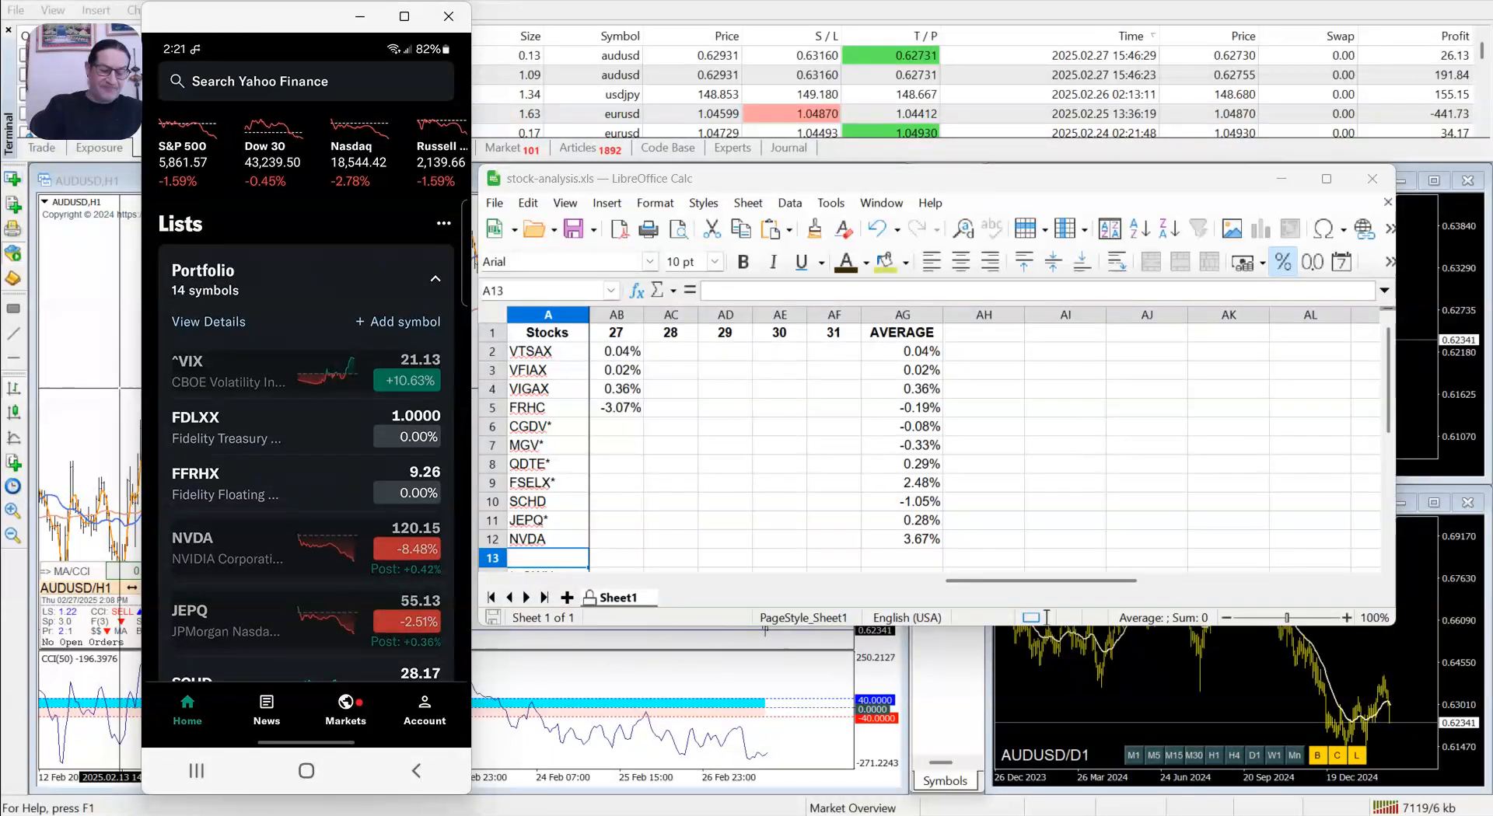
Step: Check the Lists options and the symbols in the Yahoo Finance Portfolio list's editor, and leave the editor without saving
left_click(443, 225)
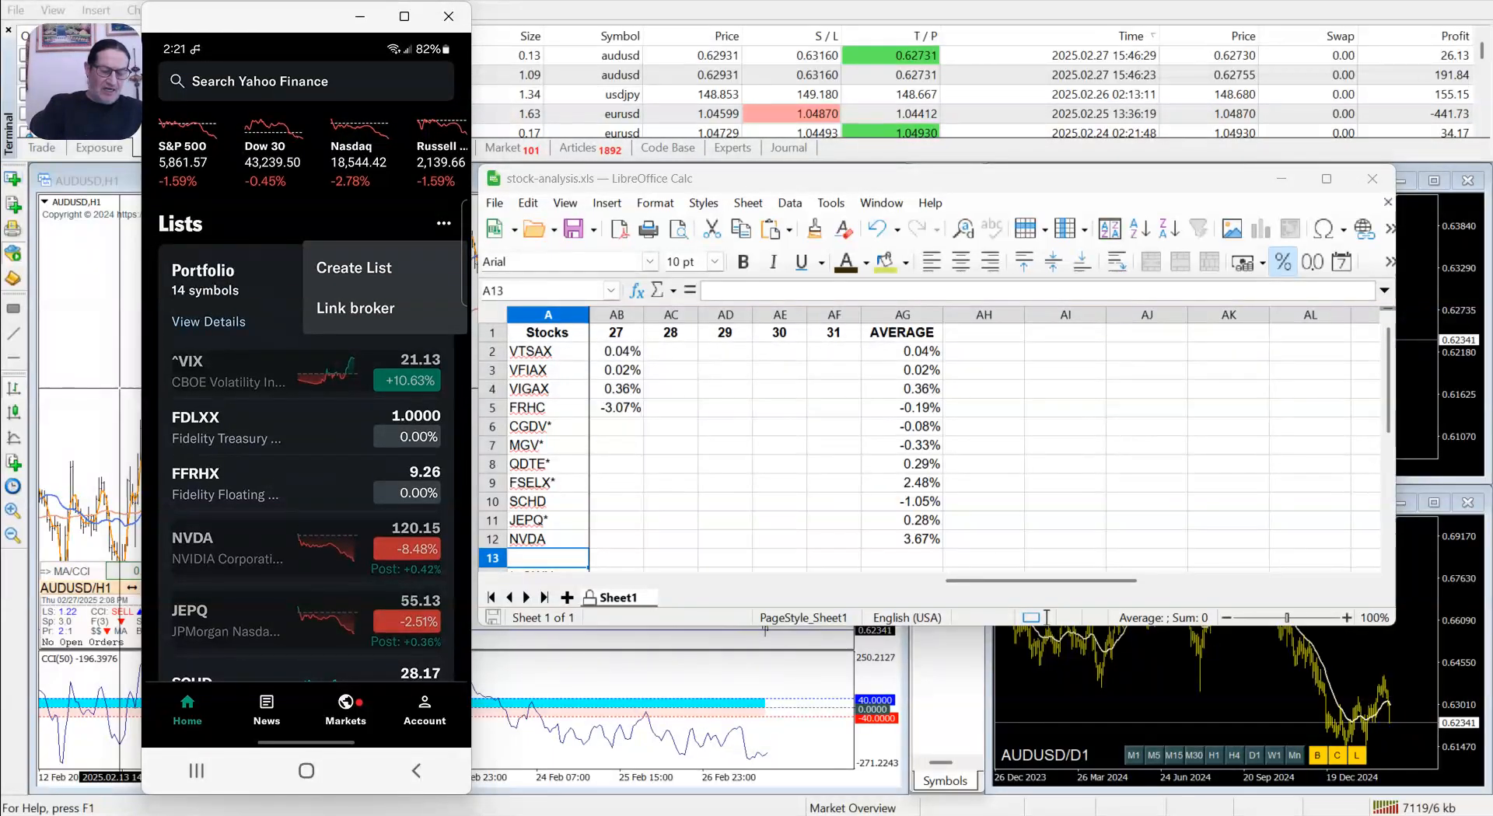
scroll(306, 435, "down", 8)
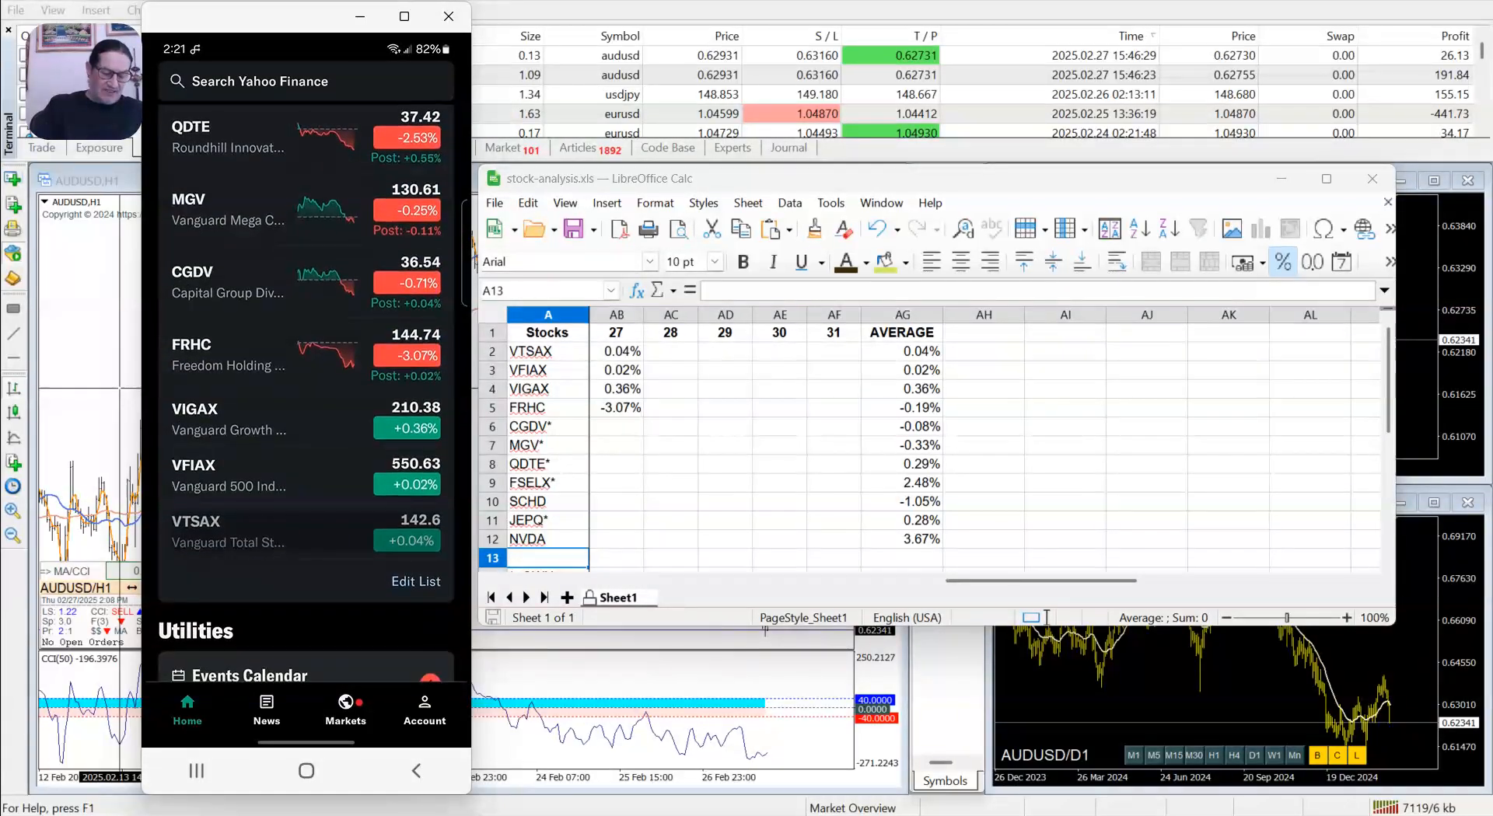
left_click(417, 583)
scroll(307, 467, "down", 6)
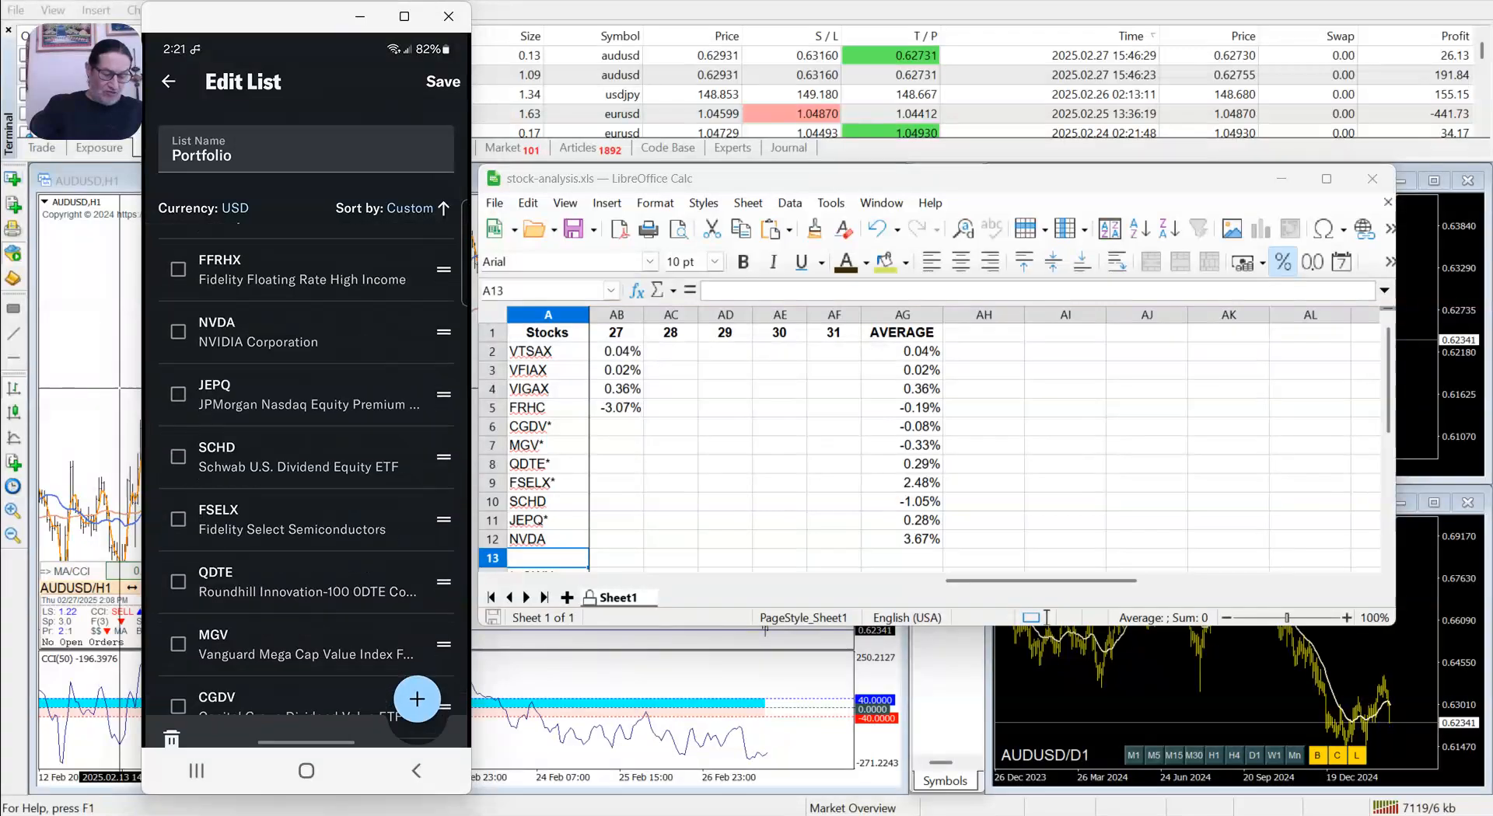
scroll(307, 467, "up", 6)
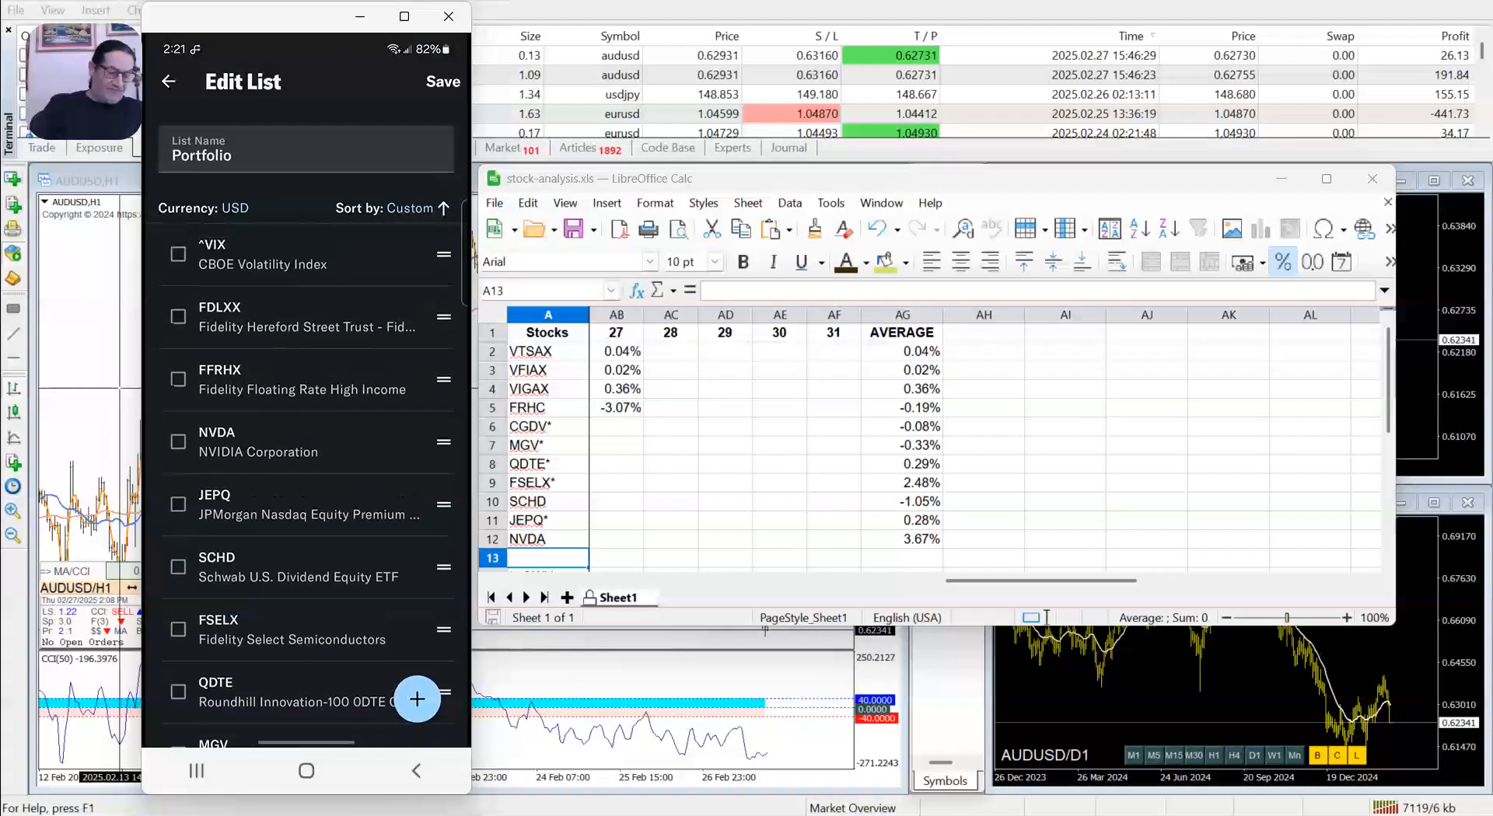
left_click(170, 81)
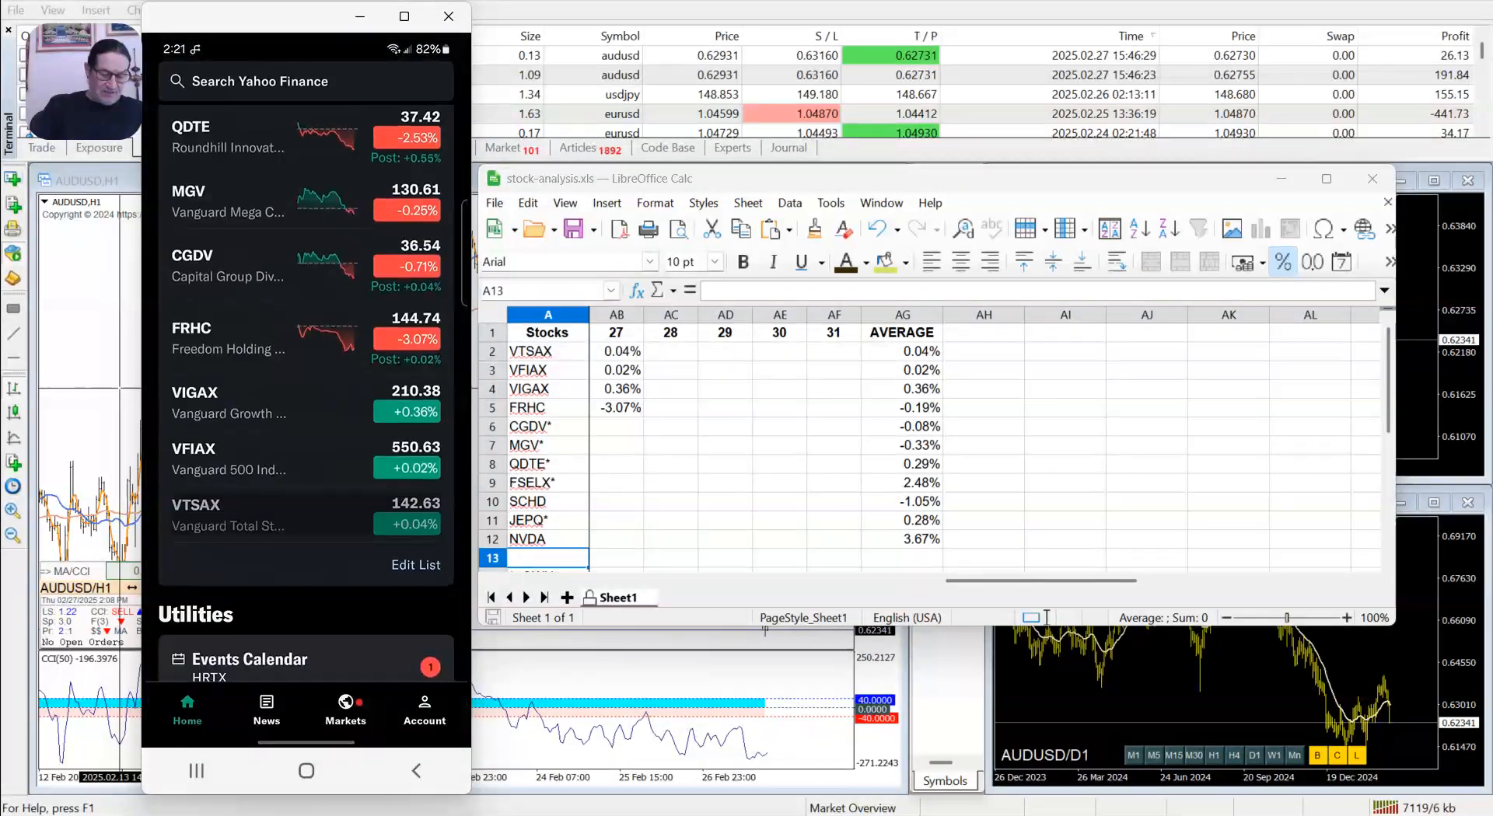
Step: Look over the Yahoo Finance home page, from its utilities and related news to the daily changes of the Portfolio symbols
scroll(307, 467, "down", 8)
scroll(307, 466, "up", 8)
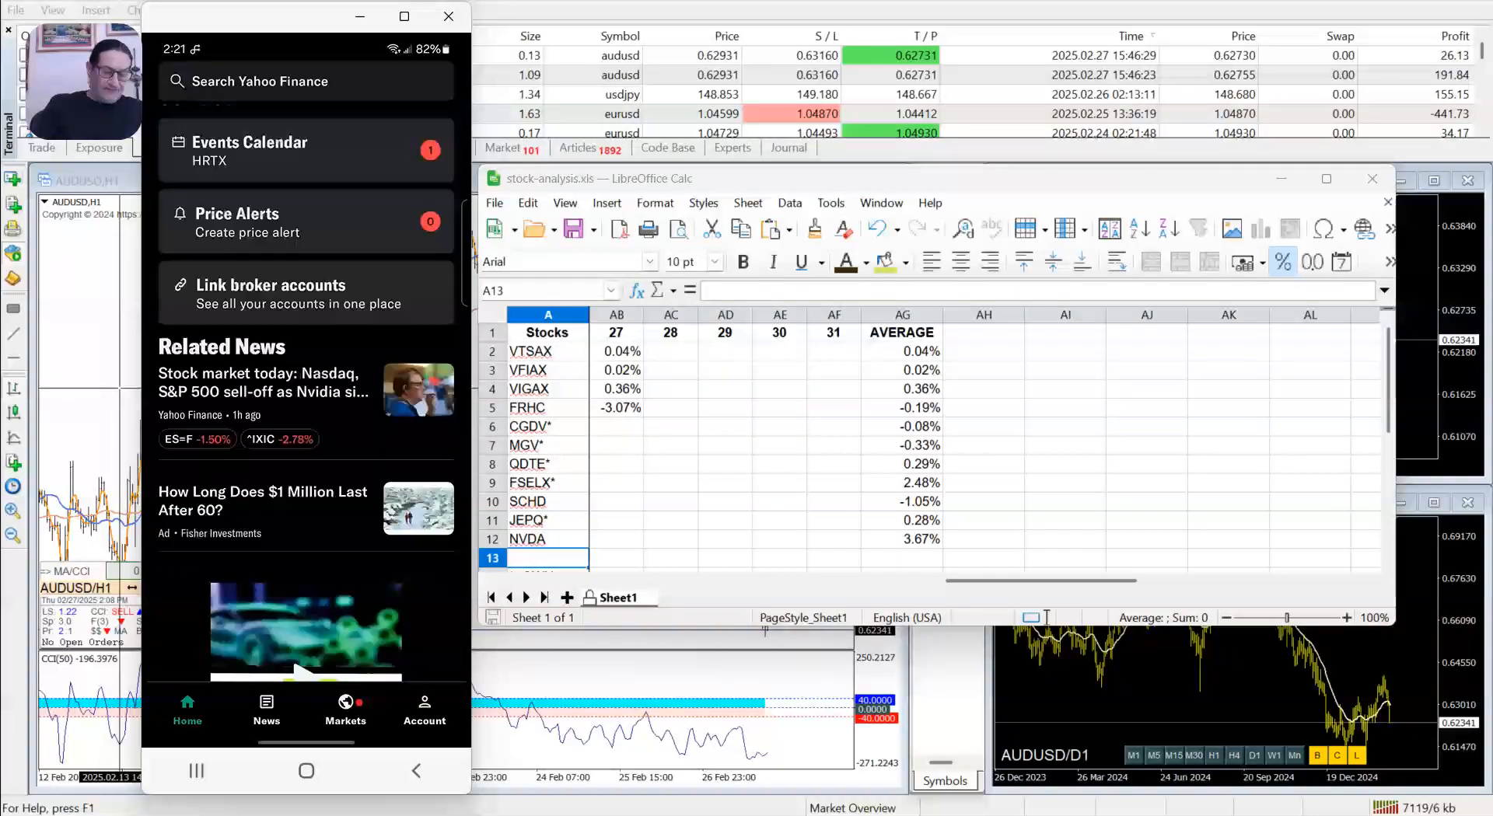
scroll(308, 466, "up", 10)
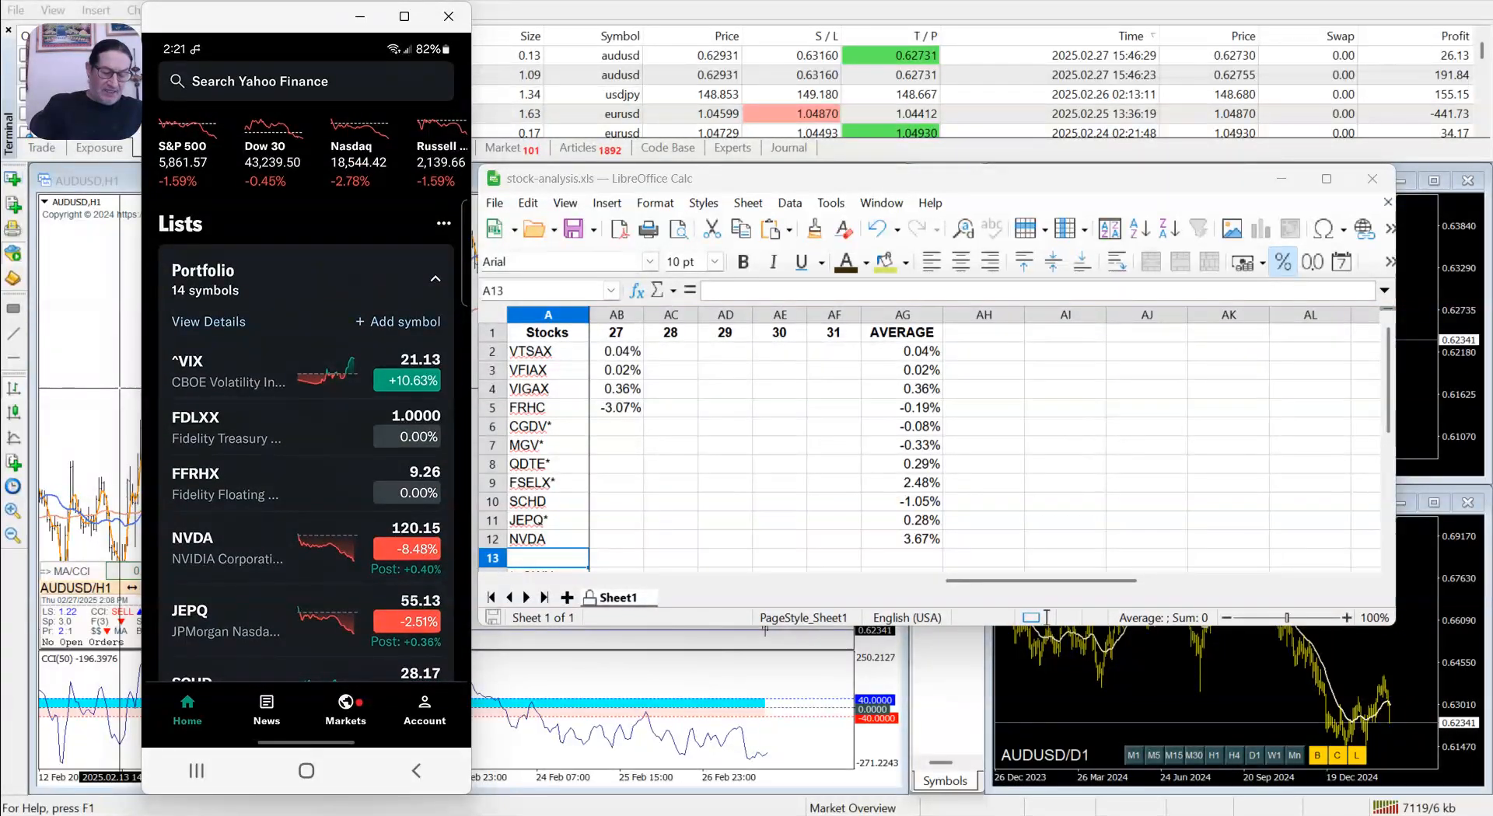
scroll(306, 467, "down", 3)
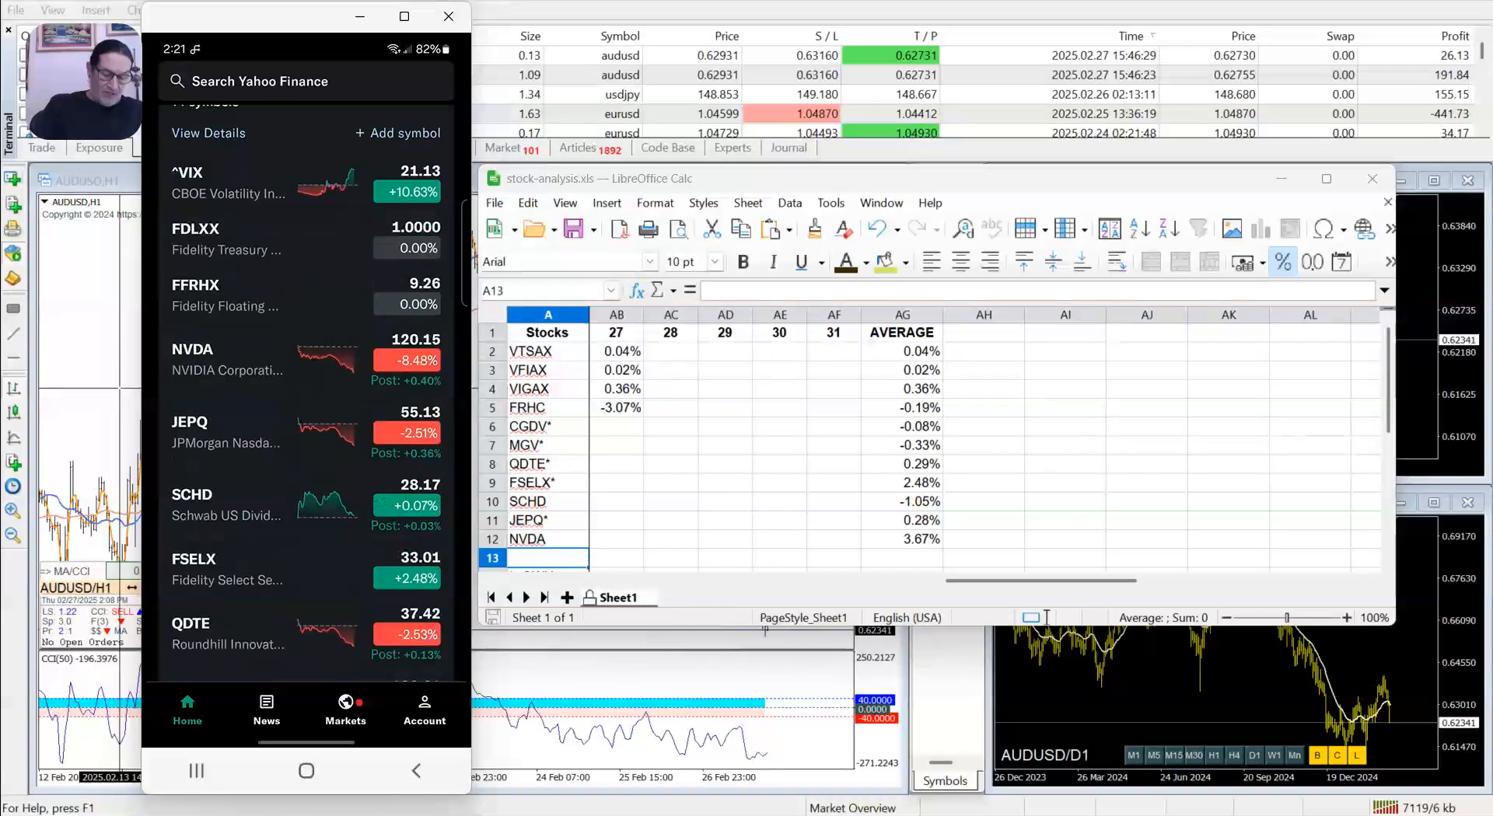
scroll(307, 467, "down", 5)
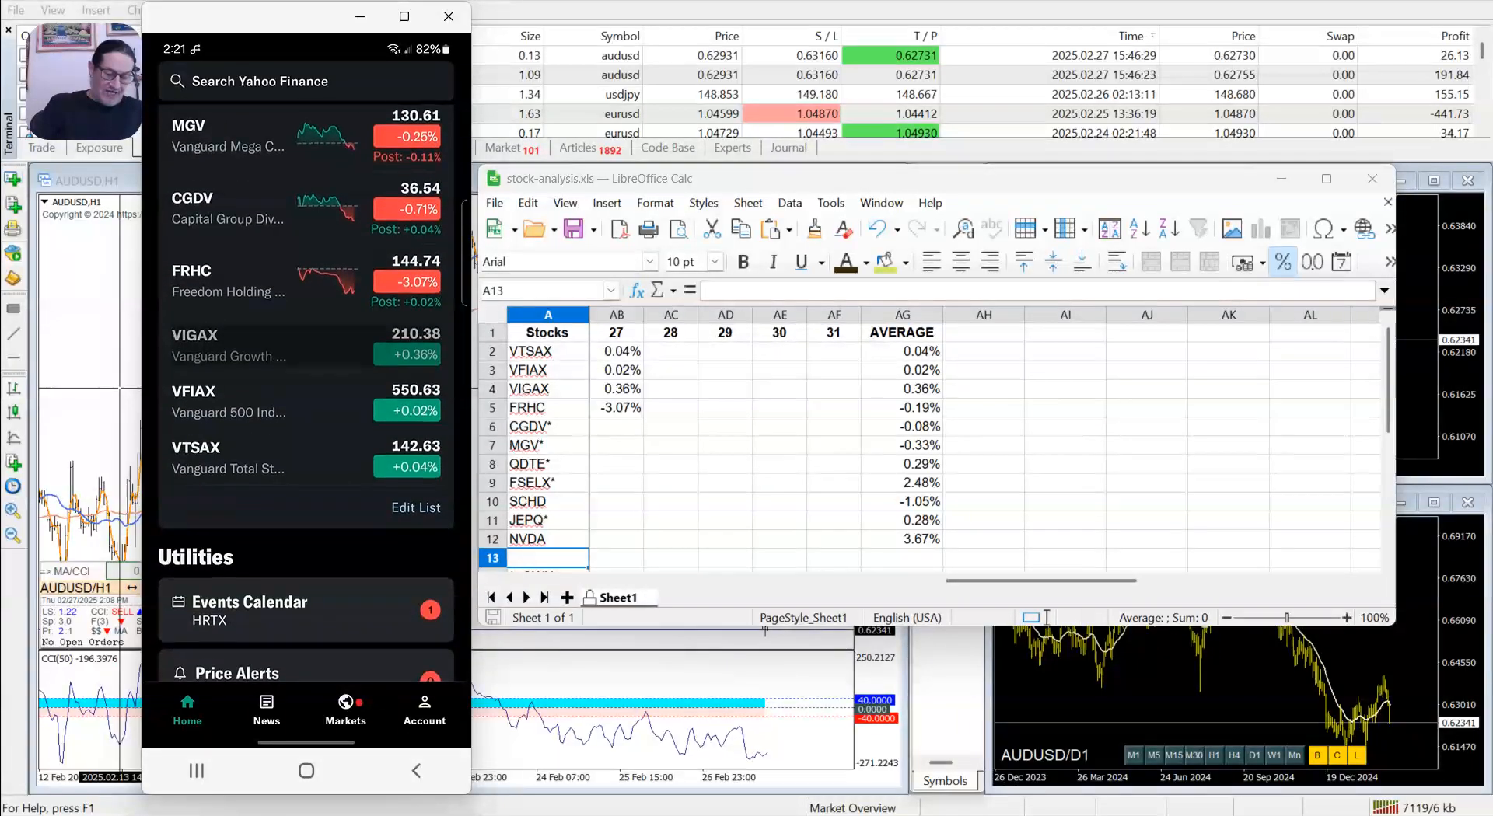
Step: Open the symbol search from the Portfolio list's editor and browse all the Popular Today symbols
left_click(417, 508)
scroll(307, 466, "down", 3)
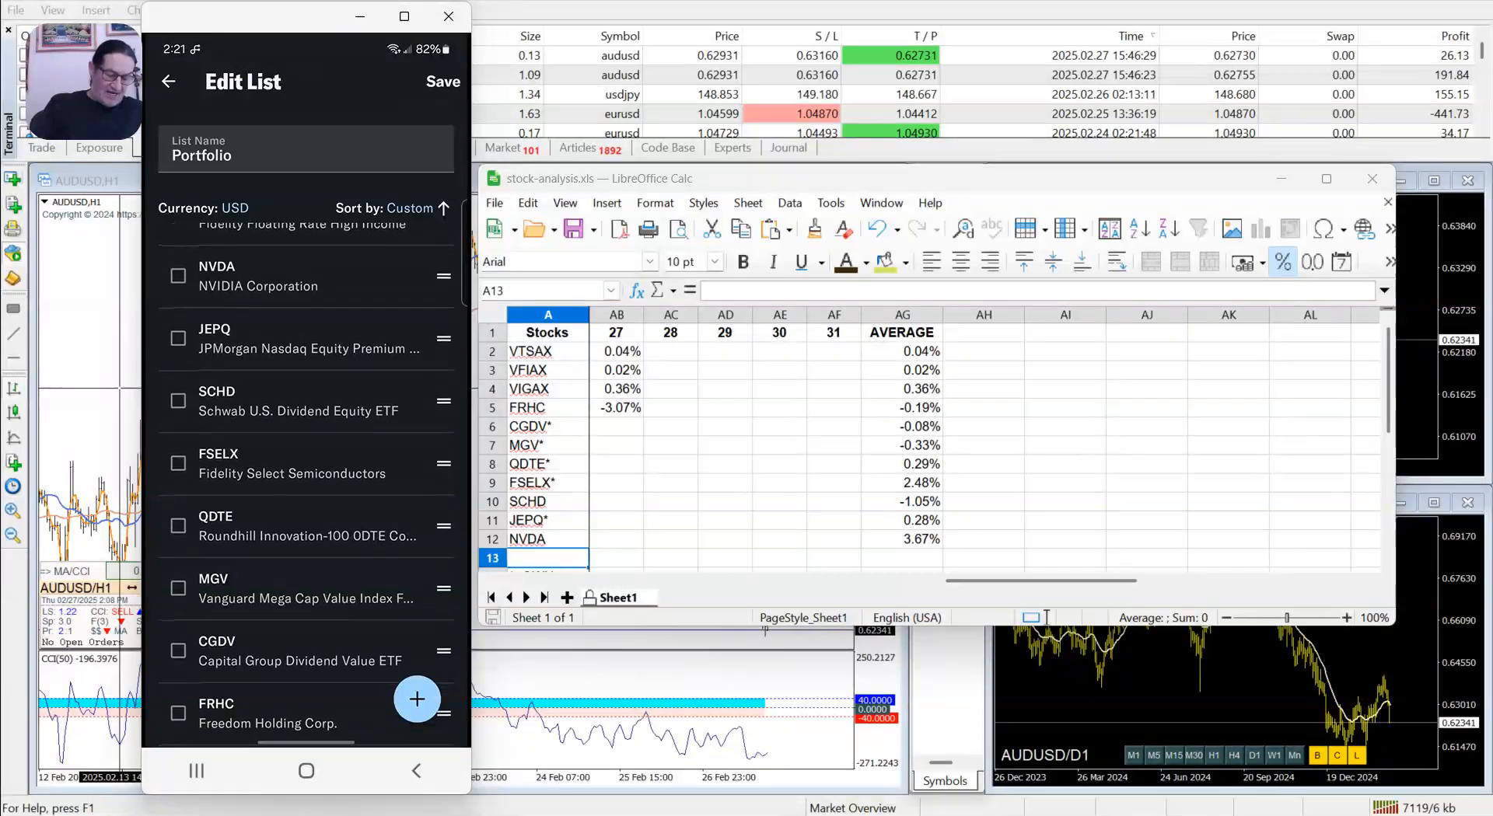
left_click(417, 698)
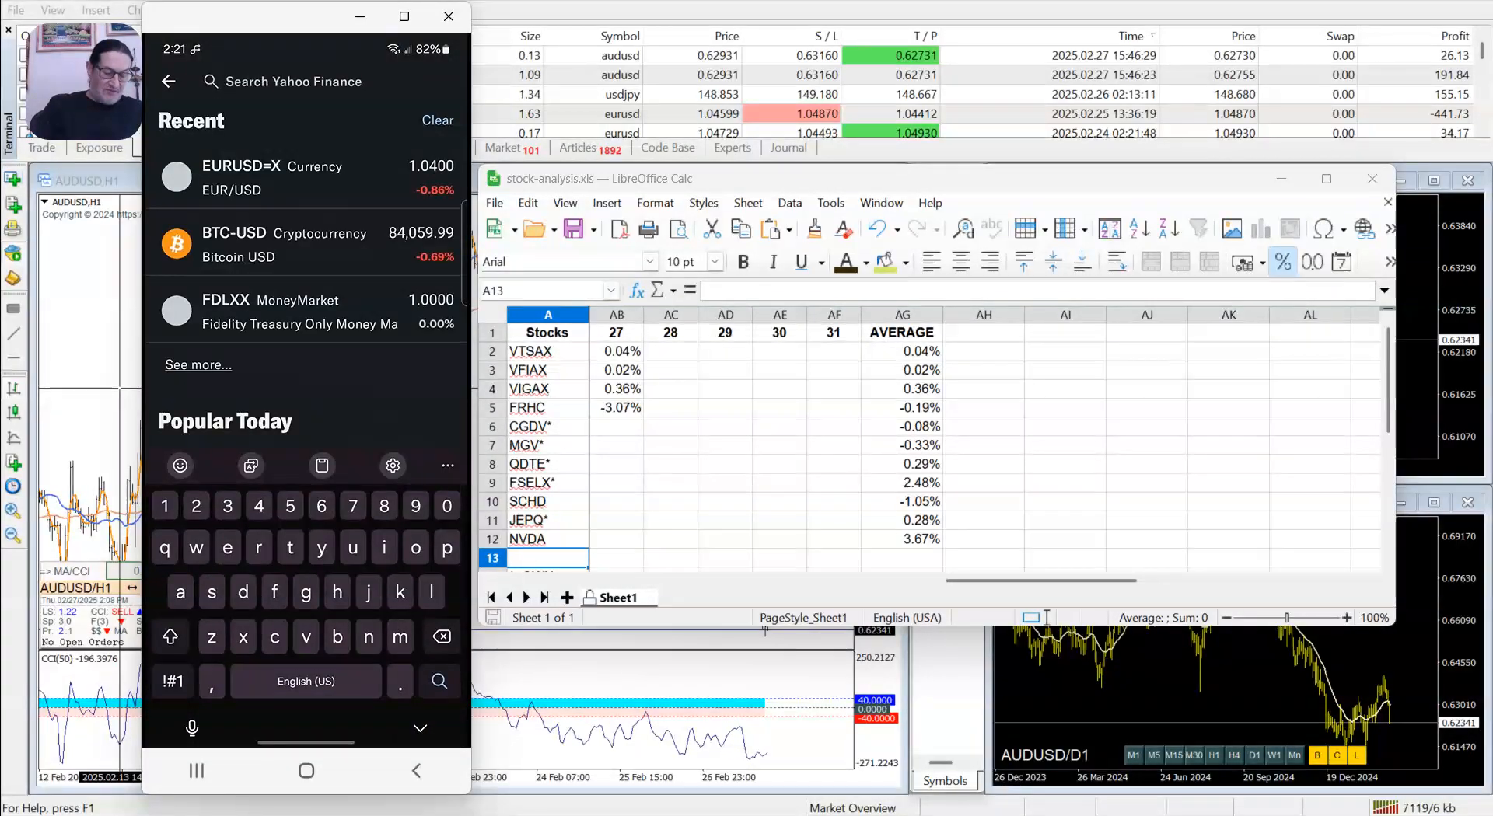
scroll(306, 467, "down", 3)
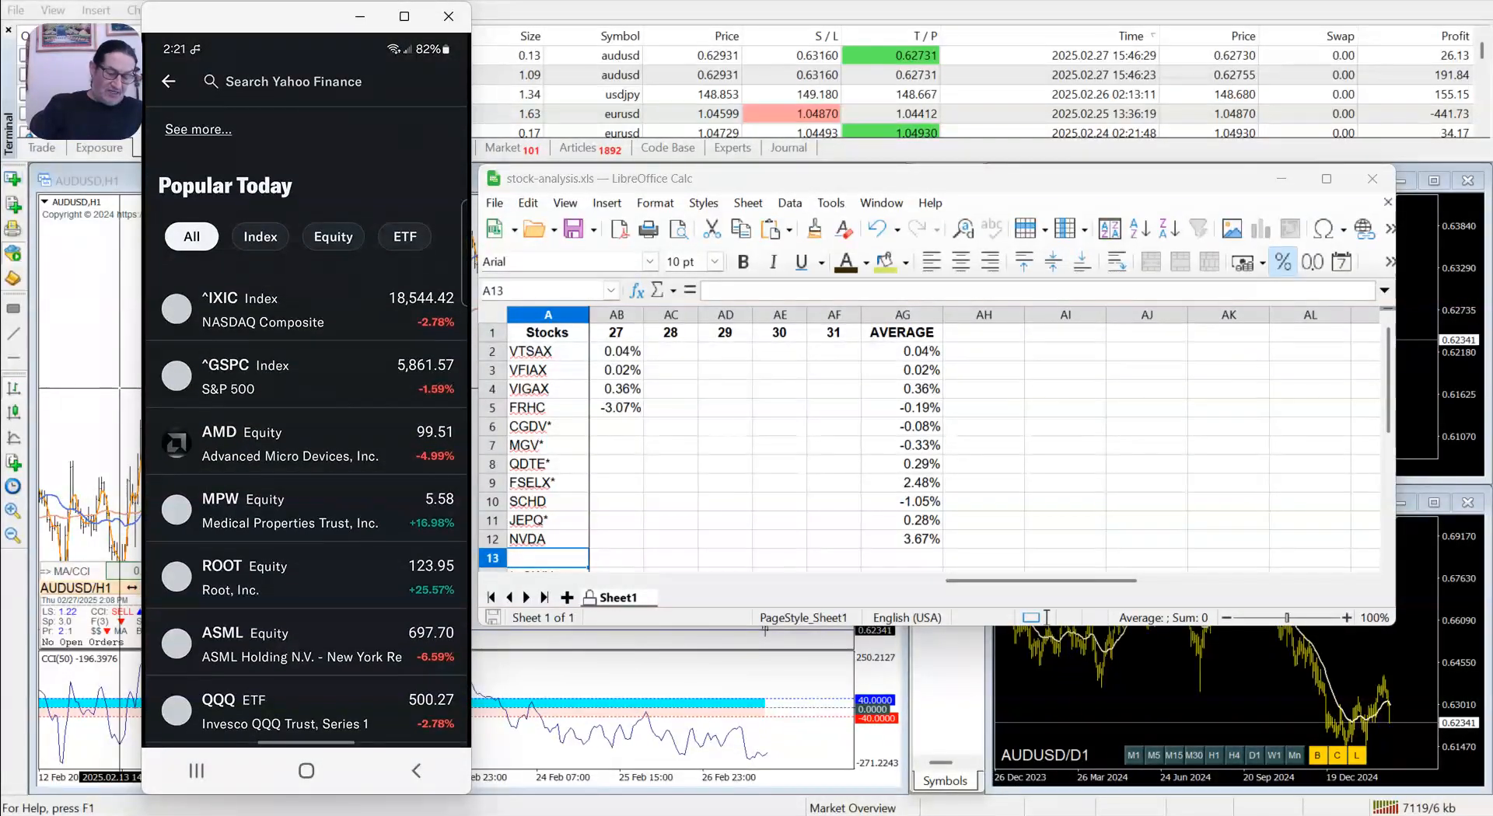
scroll(307, 466, "down", 5)
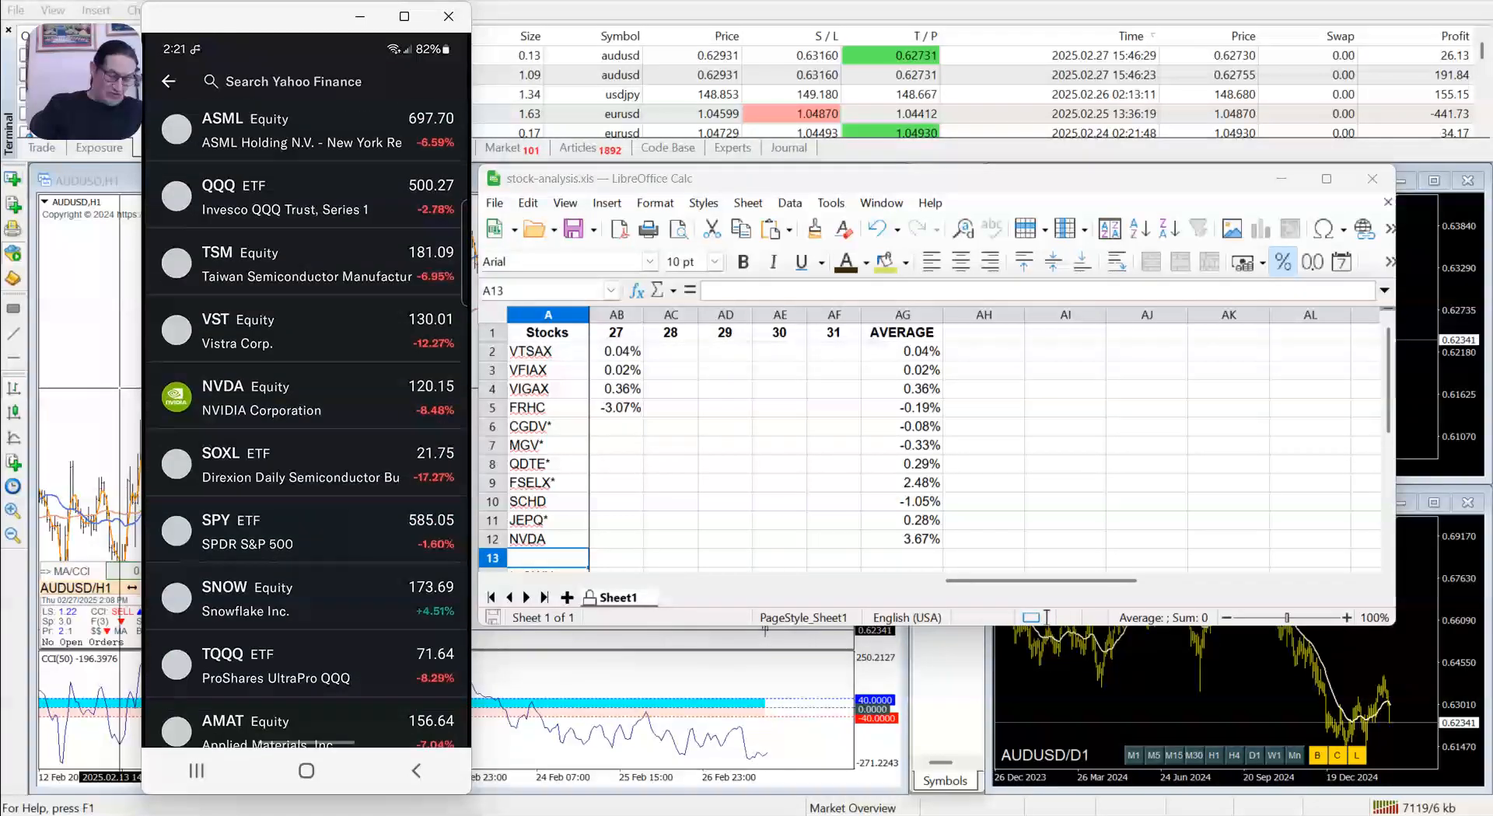
scroll(306, 467, "down", 5)
scroll(307, 466, "up", 2)
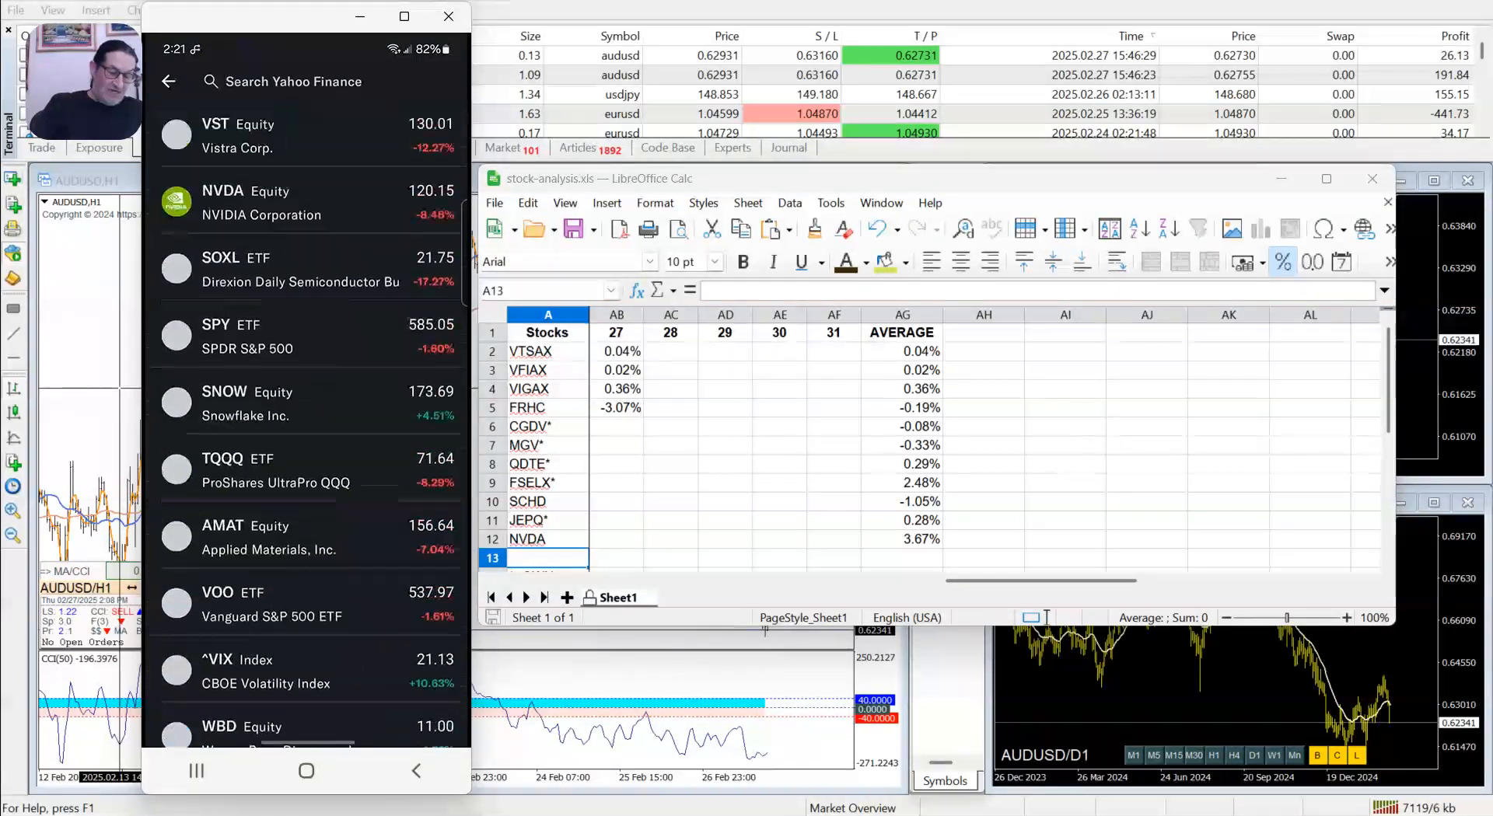
scroll(307, 467, "up", 8)
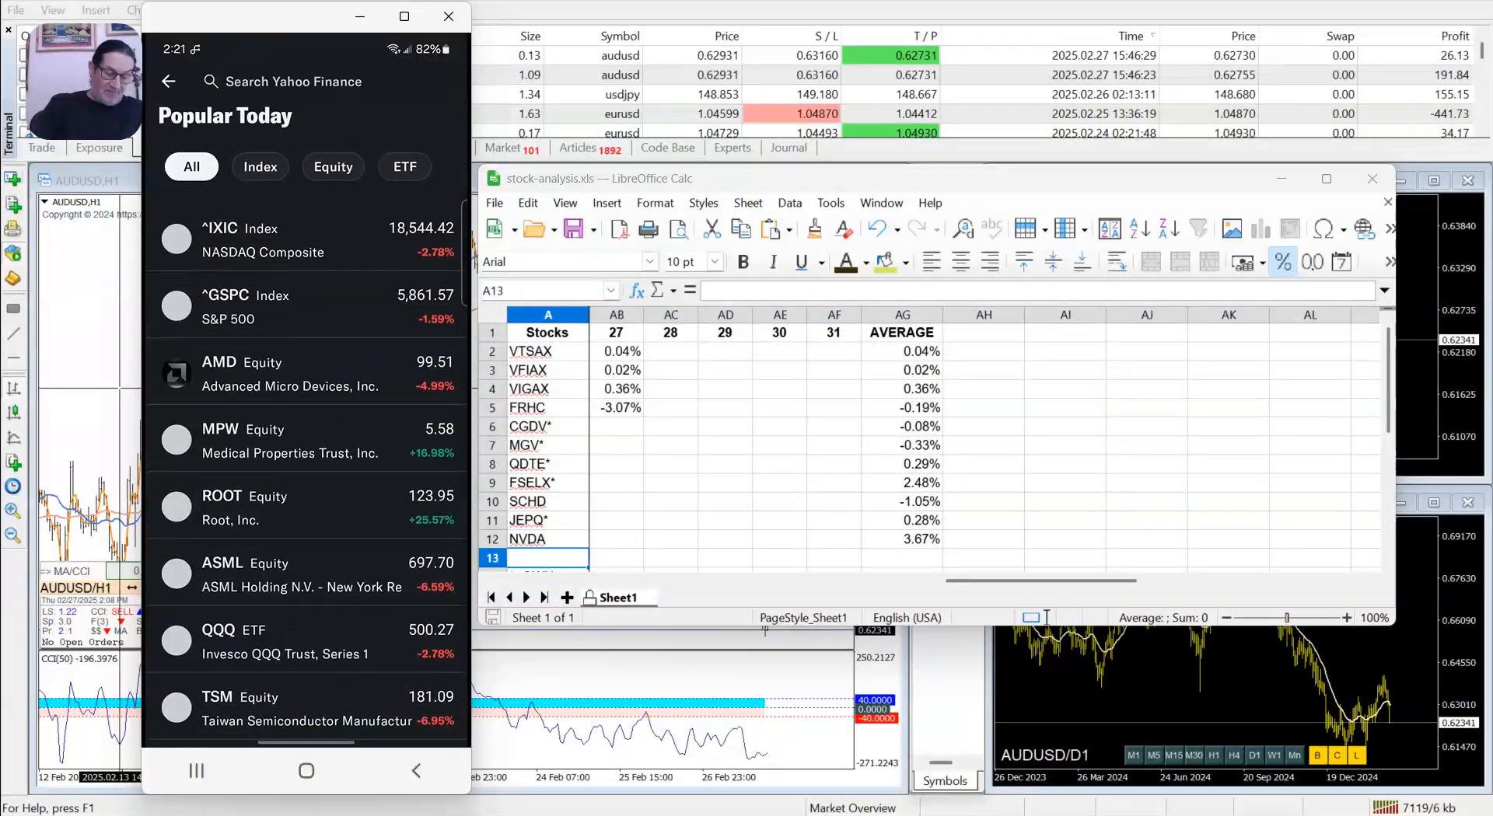
scroll(307, 468, "up", 4)
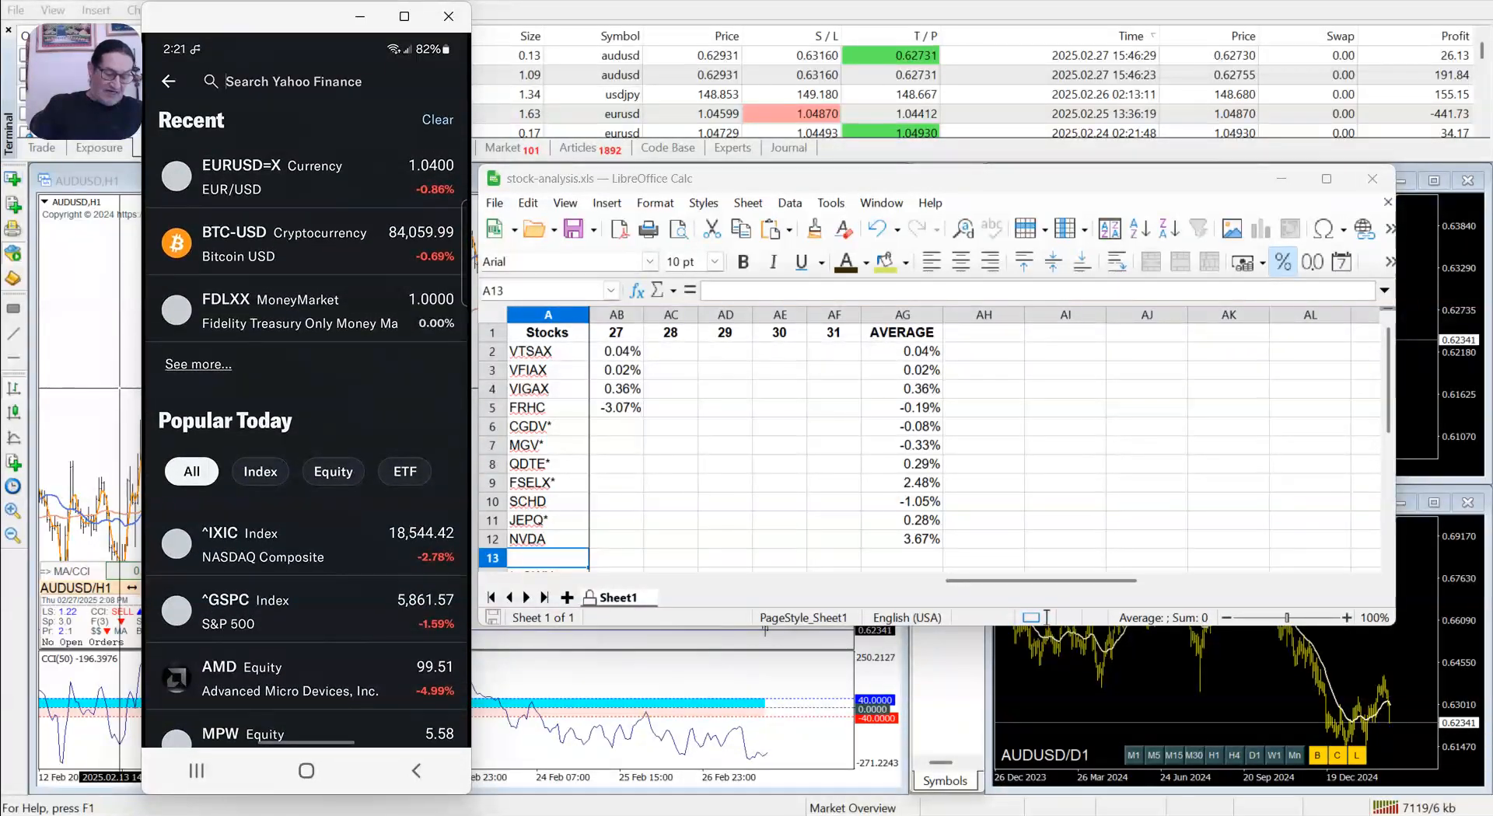
Step: Filter the Popular Today symbols by Index, ETF and Equity, and browse the ETF and Equity entries
left_click(261, 473)
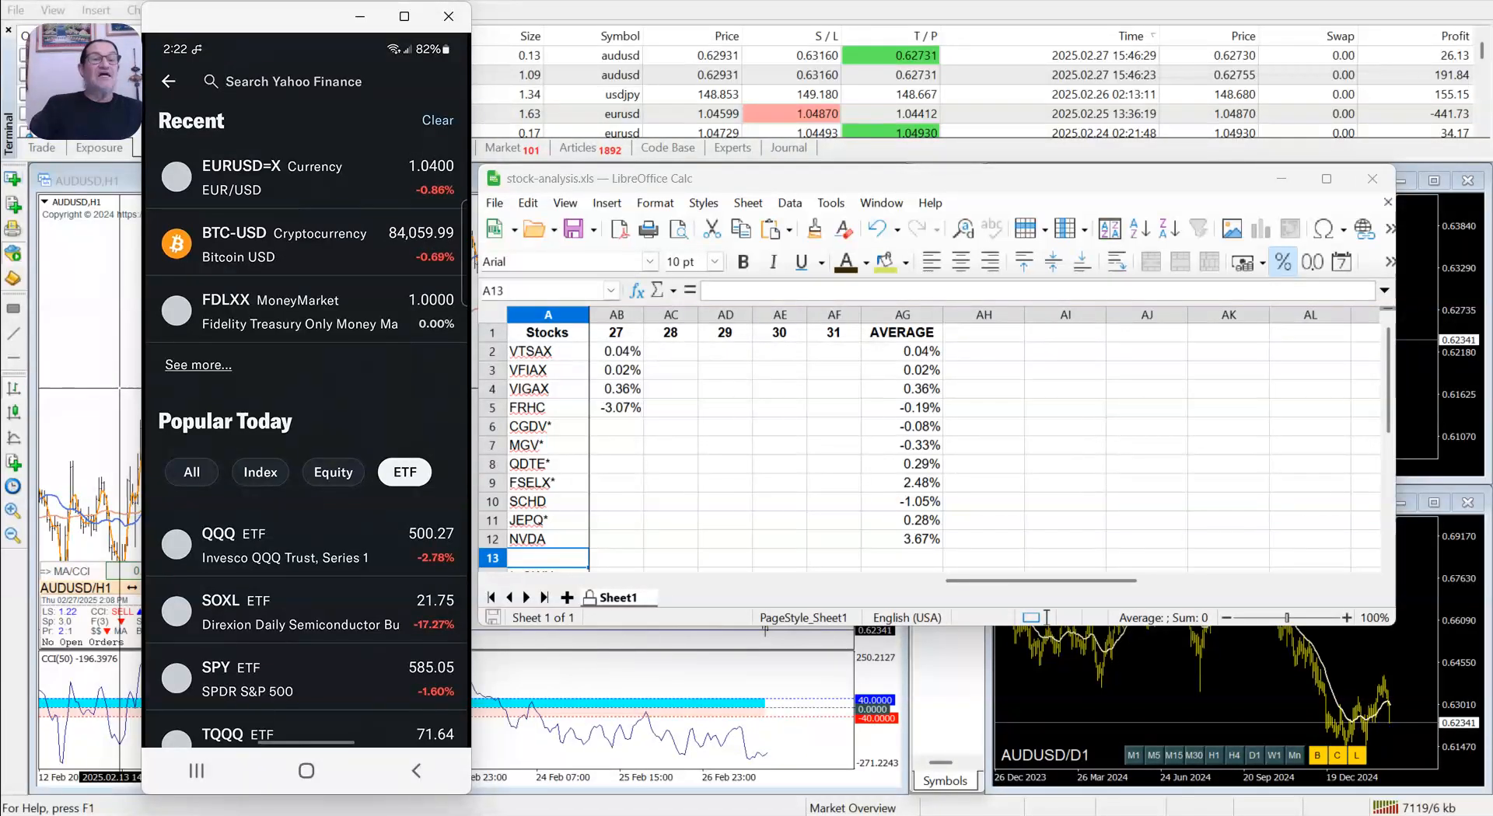
scroll(307, 435, "down", 1)
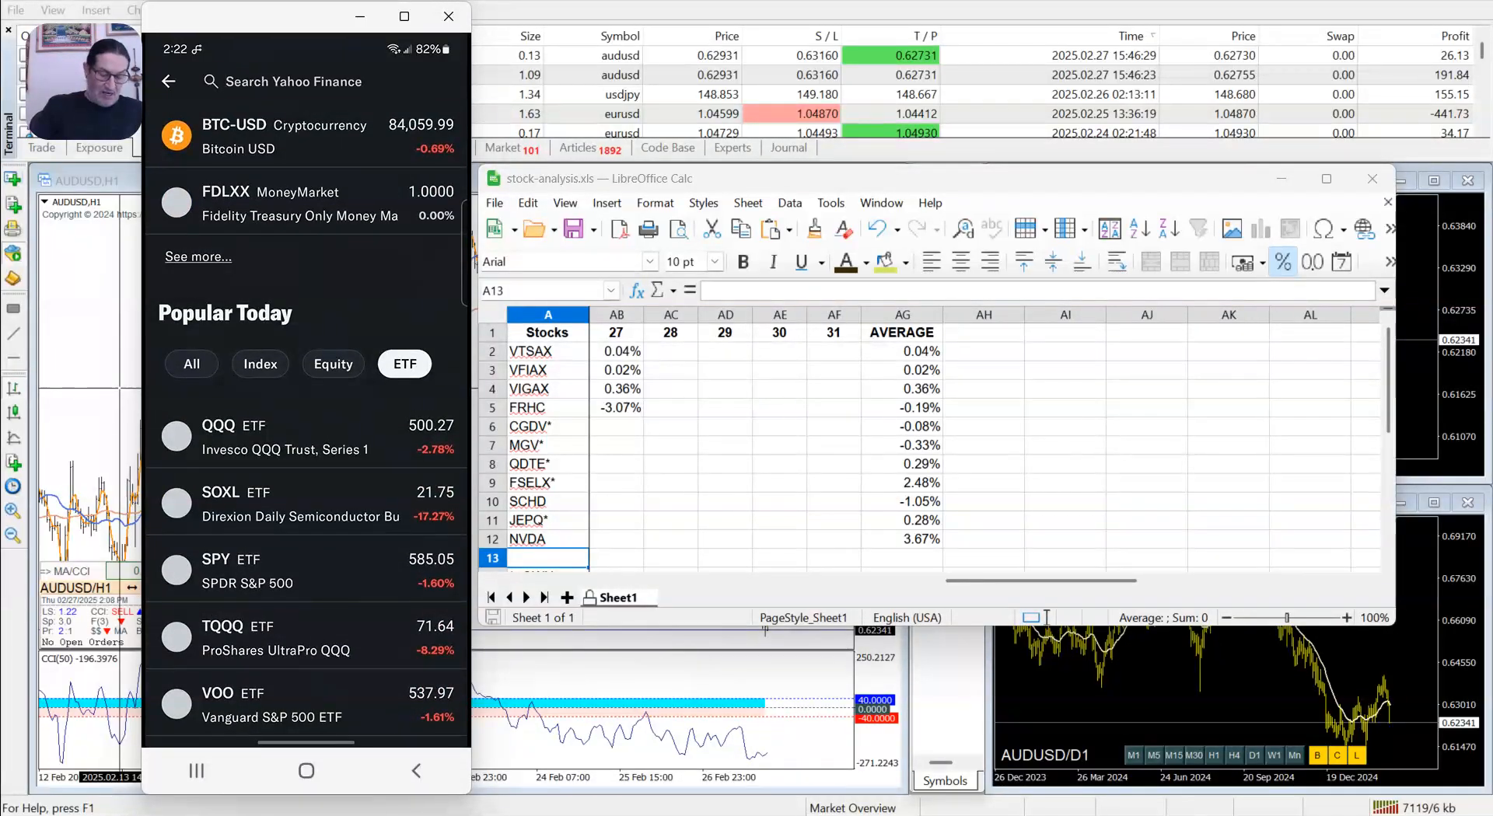
scroll(306, 435, "up", 1)
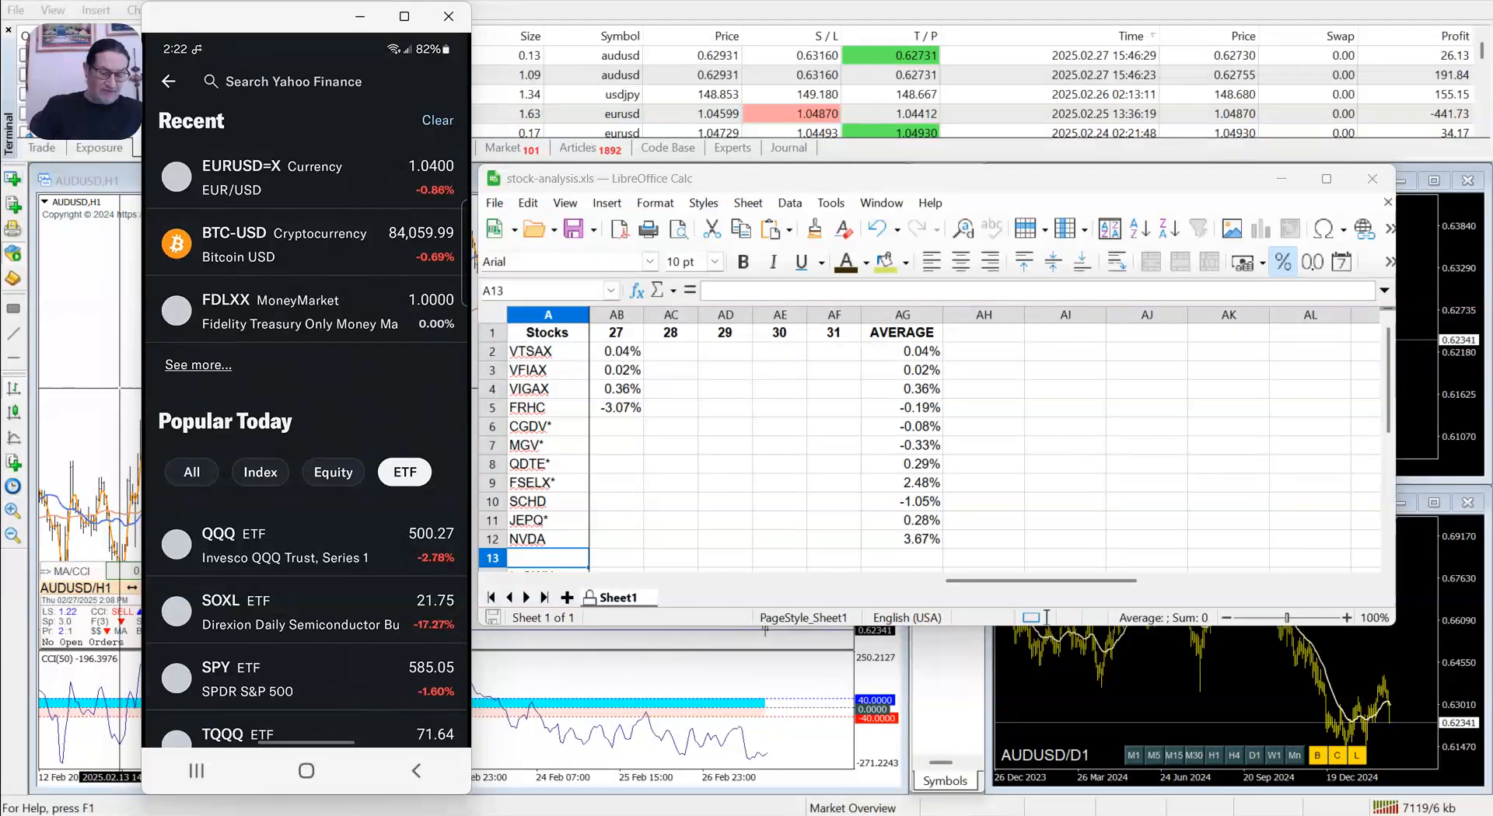
left_click(332, 472)
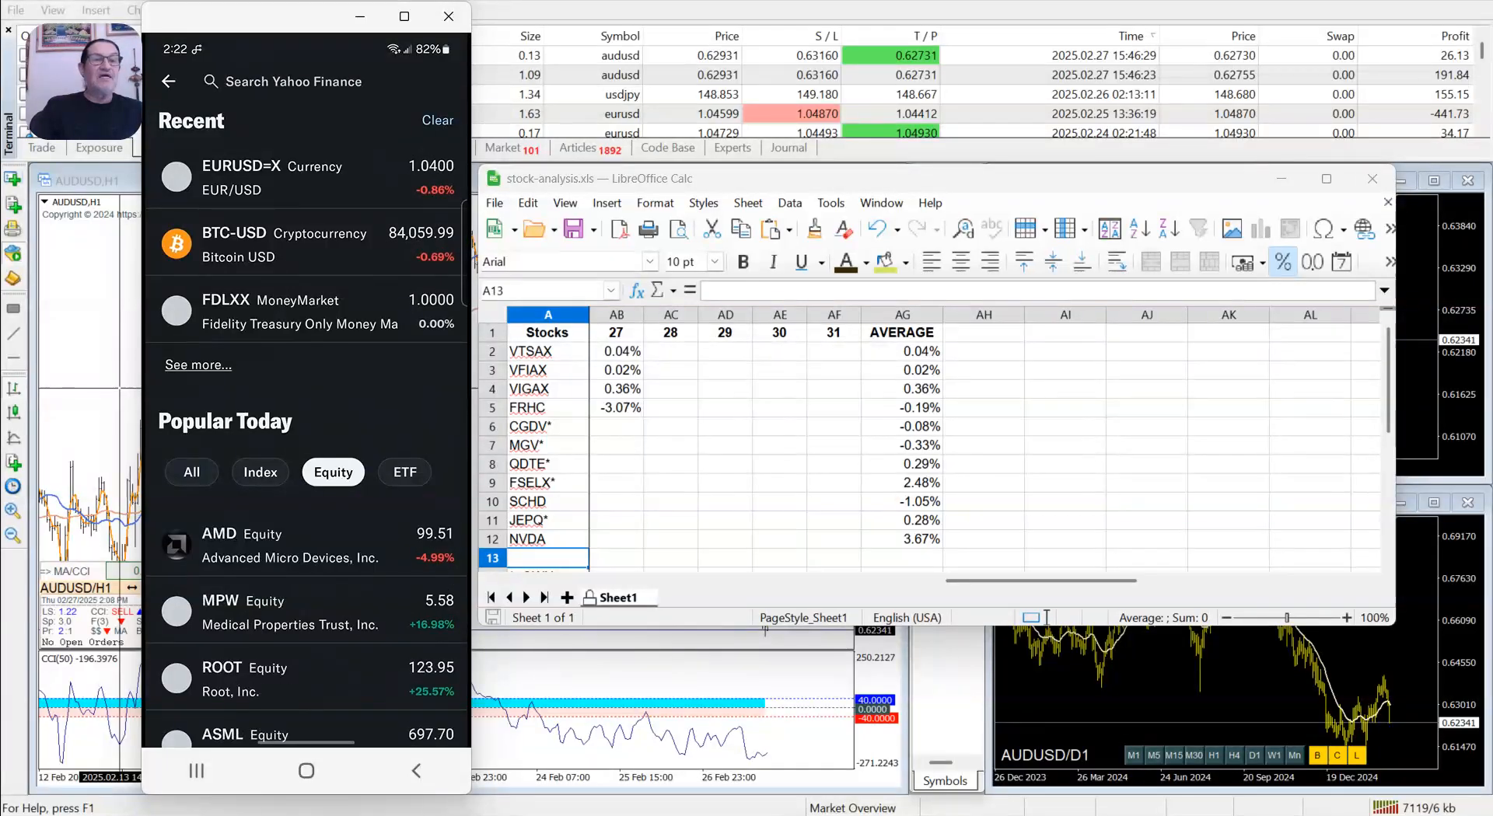
scroll(307, 435, "down", 2)
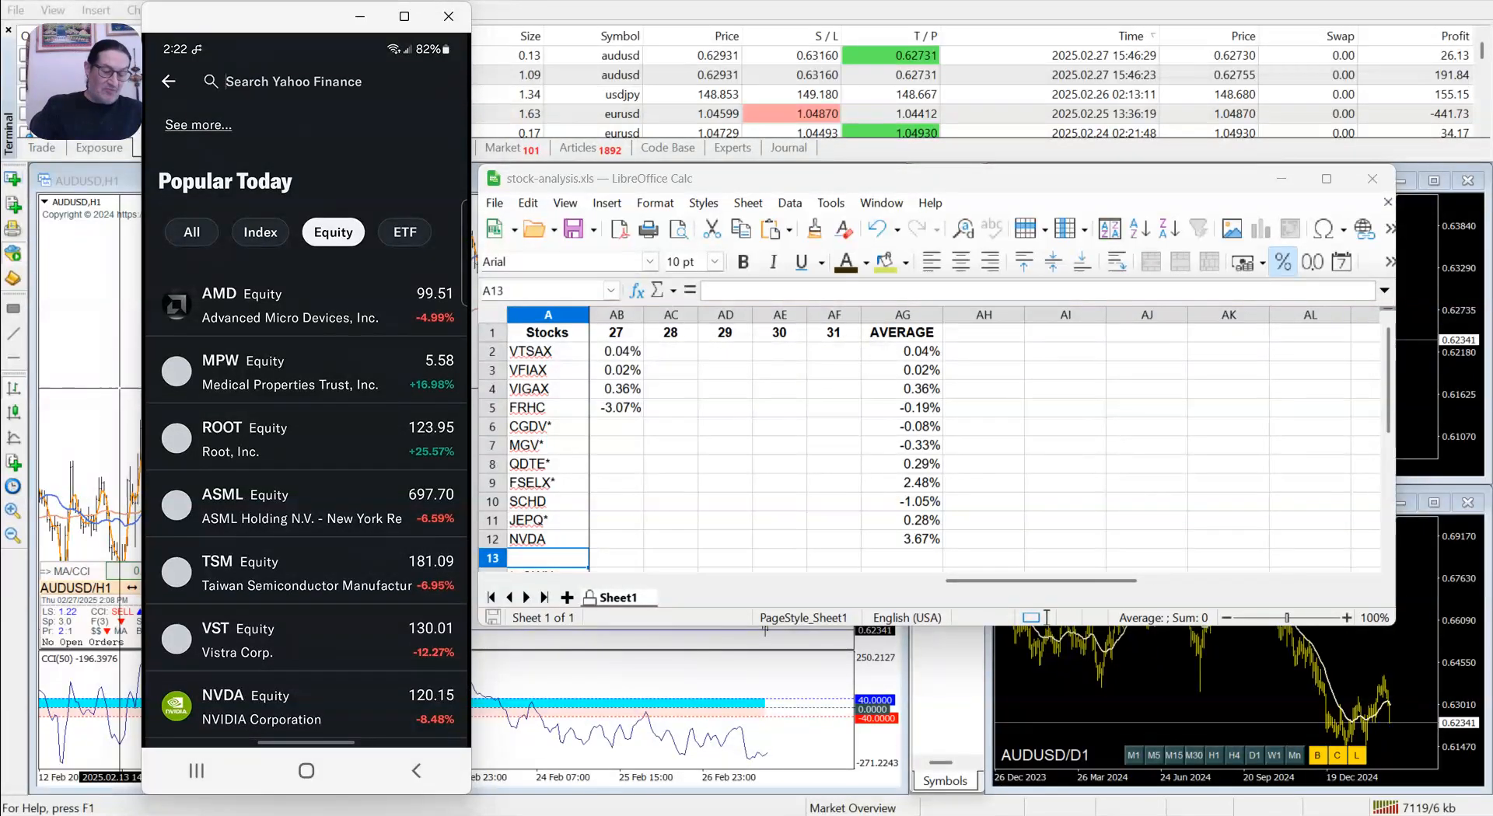
scroll(307, 435, "down", 3)
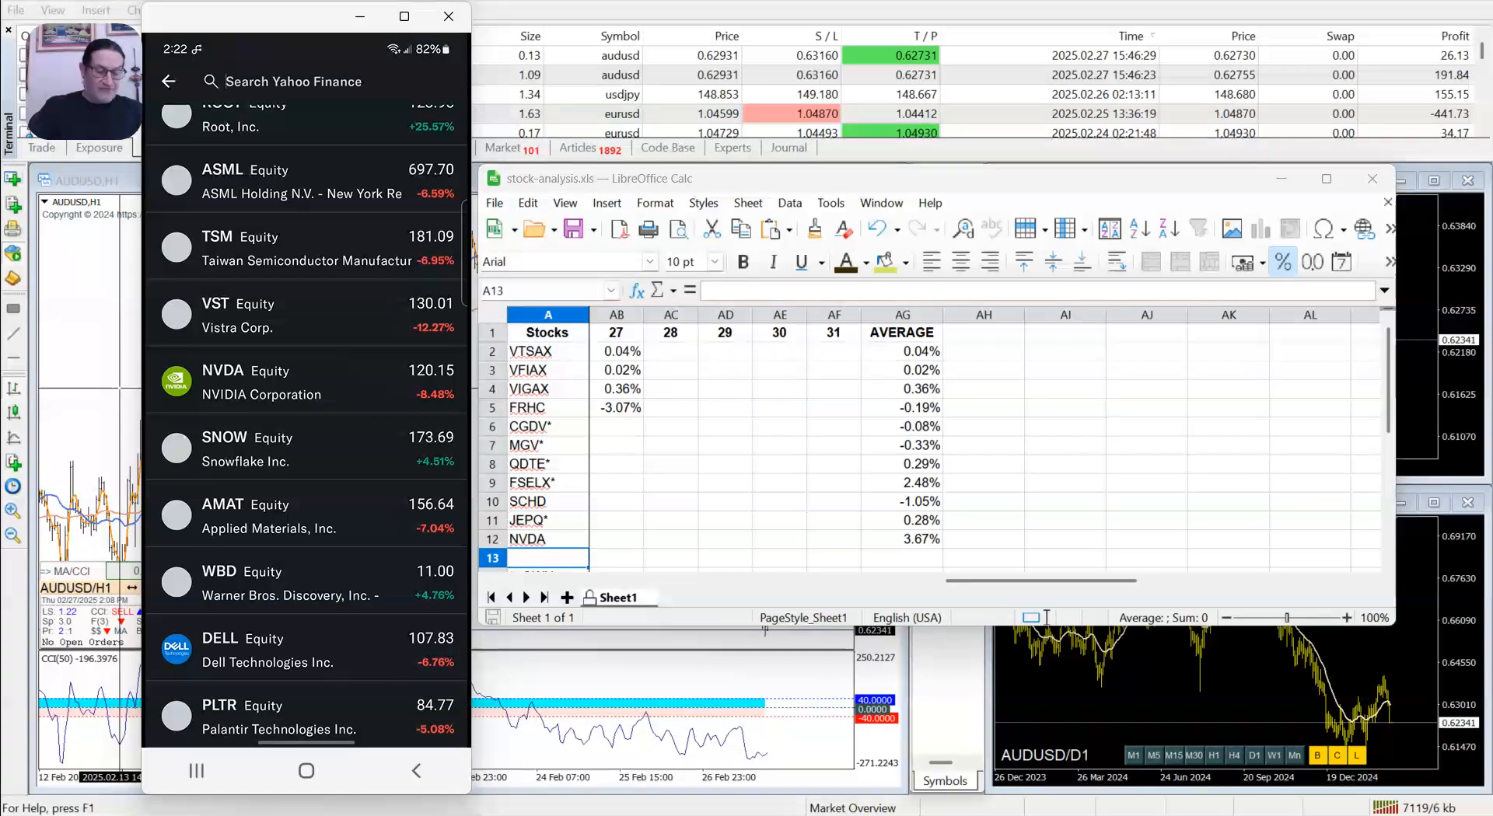
scroll(306, 426, "up", 7)
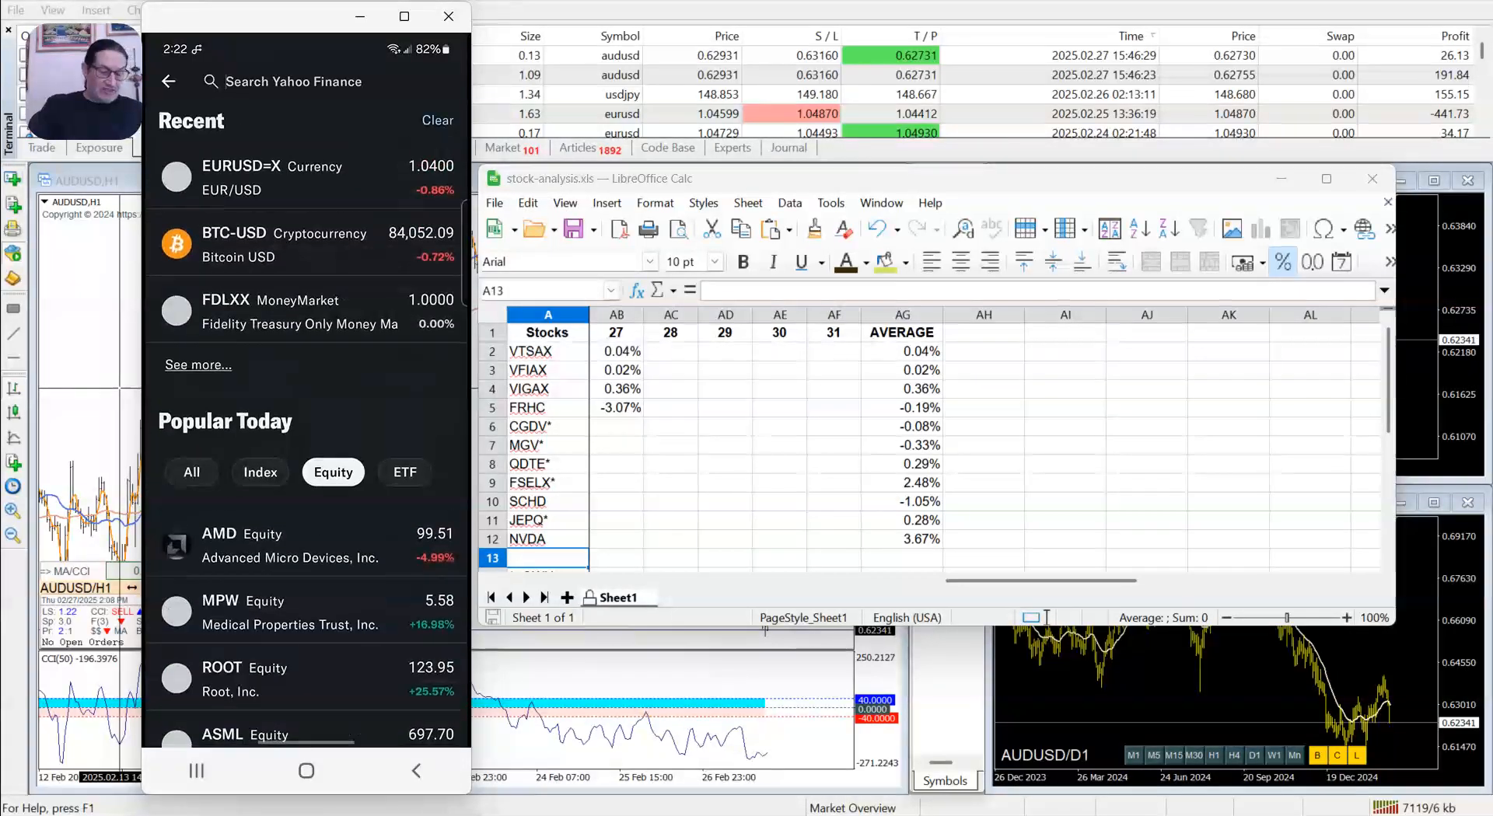